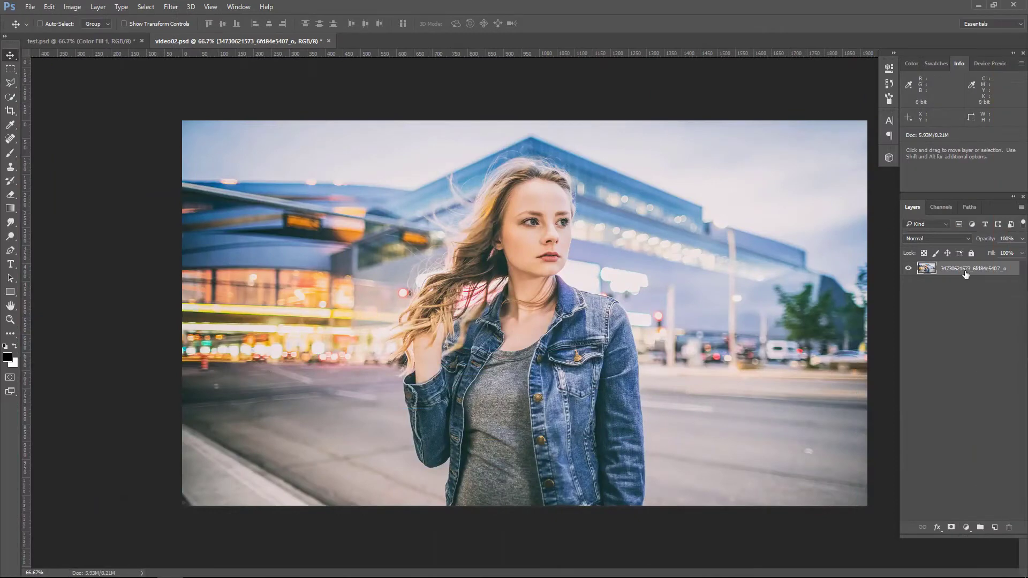
Step: Duplicate the street portrait photo layer into a copy above the original
drag(965, 274, 994, 528)
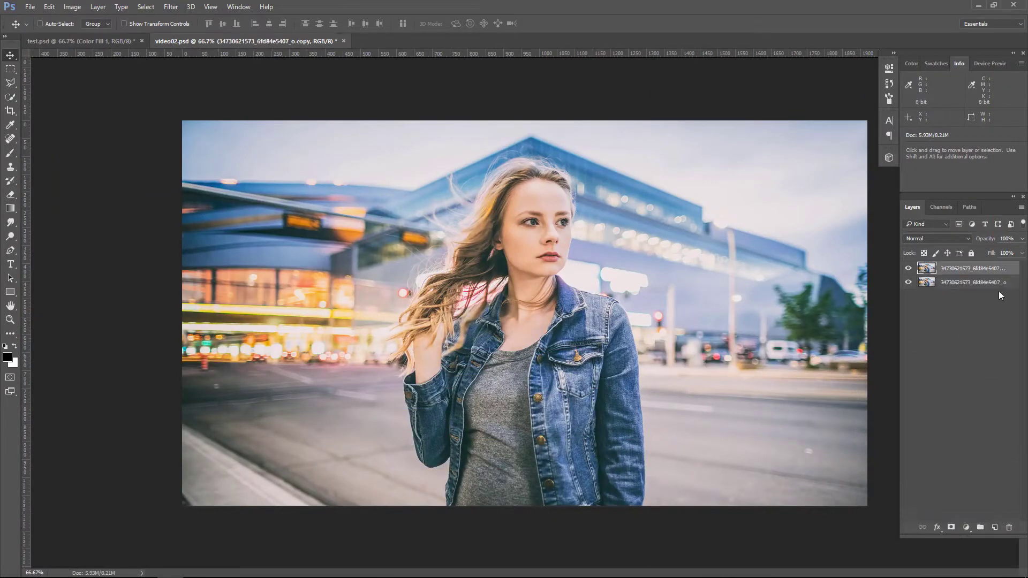
click(171, 7)
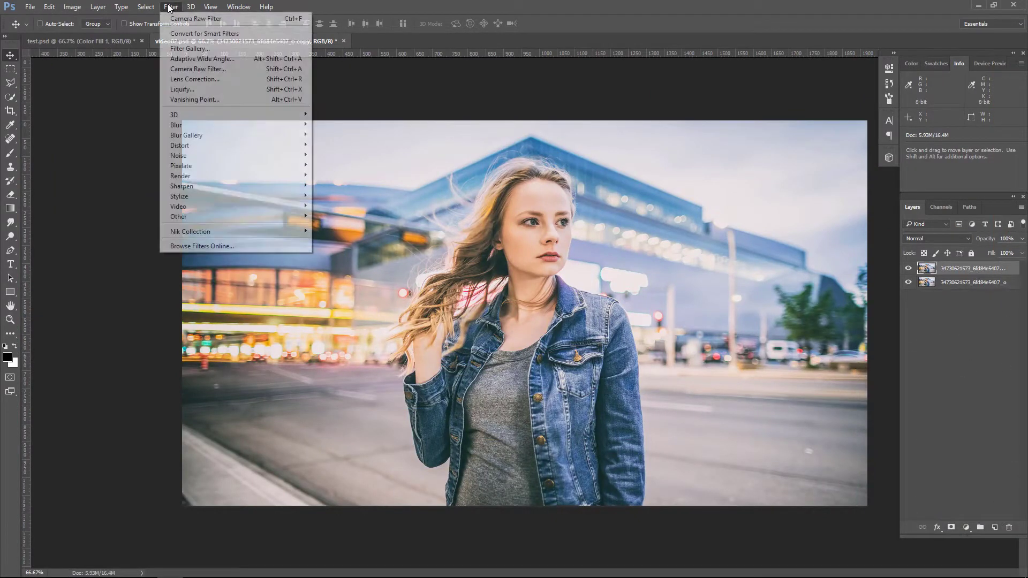
Step: Grade the copy in Camera Raw: Temperature -9, Tint -9, Exposure -0.60, Highlights -83, Clarity +33
click(188, 68)
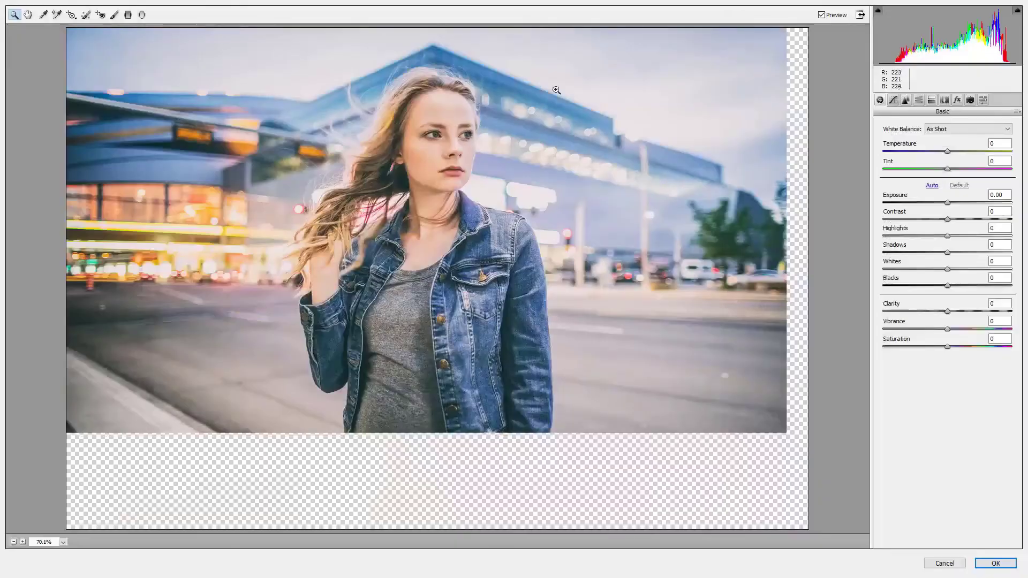
drag(947, 151, 941, 152)
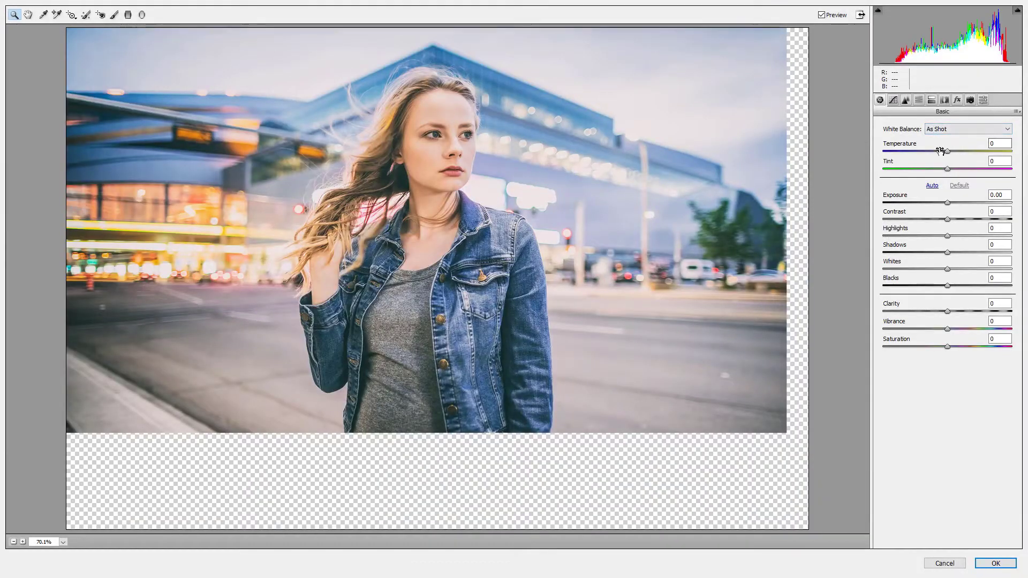
mouse_move(947, 169)
mouse_down()
mouse_move(938, 202)
mouse_move(949, 219)
mouse_move(893, 235)
mouse_move(988, 252)
mouse_move(901, 269)
mouse_move(977, 286)
mouse_move(968, 311)
mouse_up()
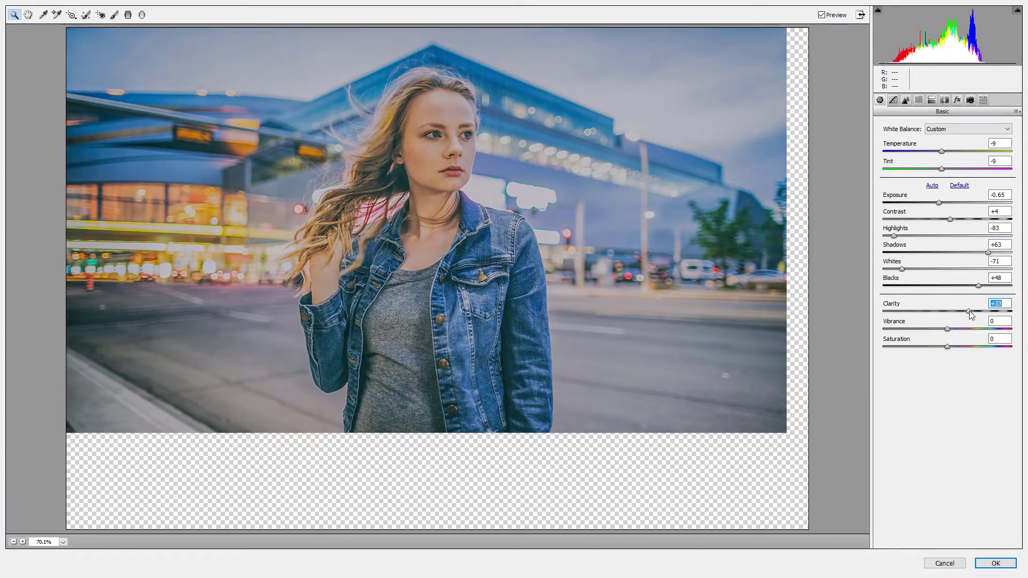
drag(938, 201, 939, 201)
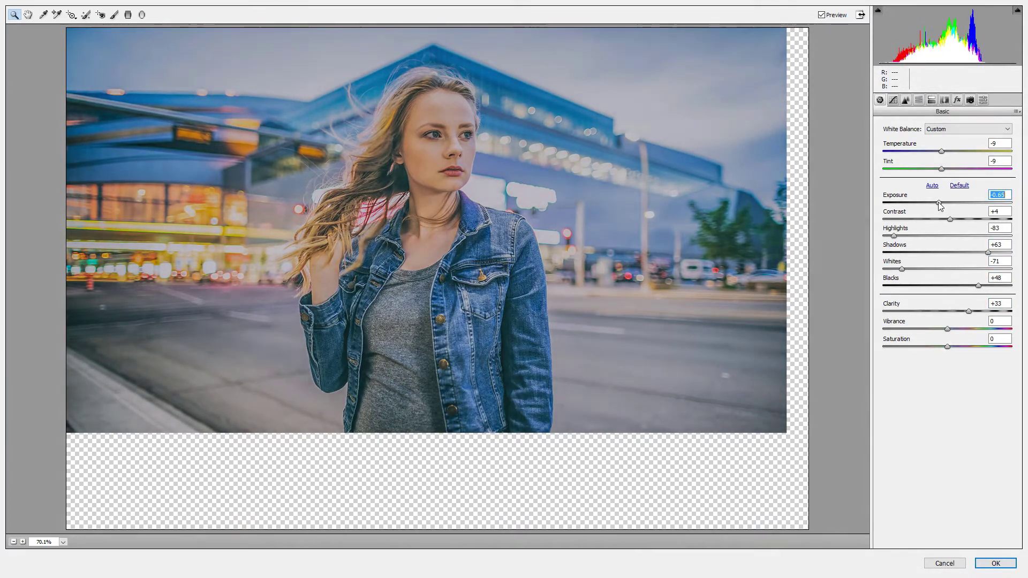
click(995, 563)
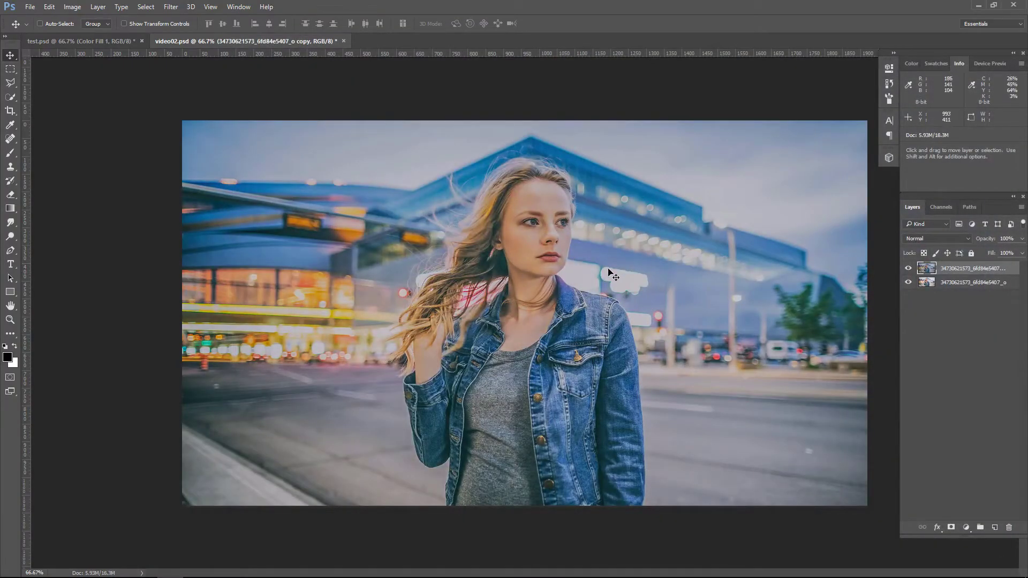
Step: Undo the last change and bring up the Blur Gallery filter options
key(ctrl+z)
key(ctrl+z)
click(171, 7)
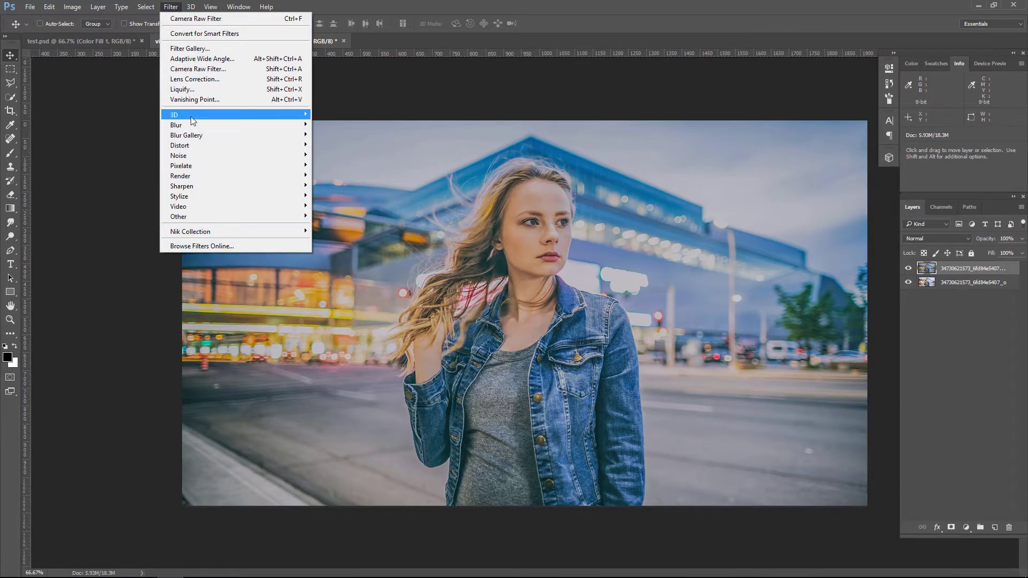
mouse_move(187, 135)
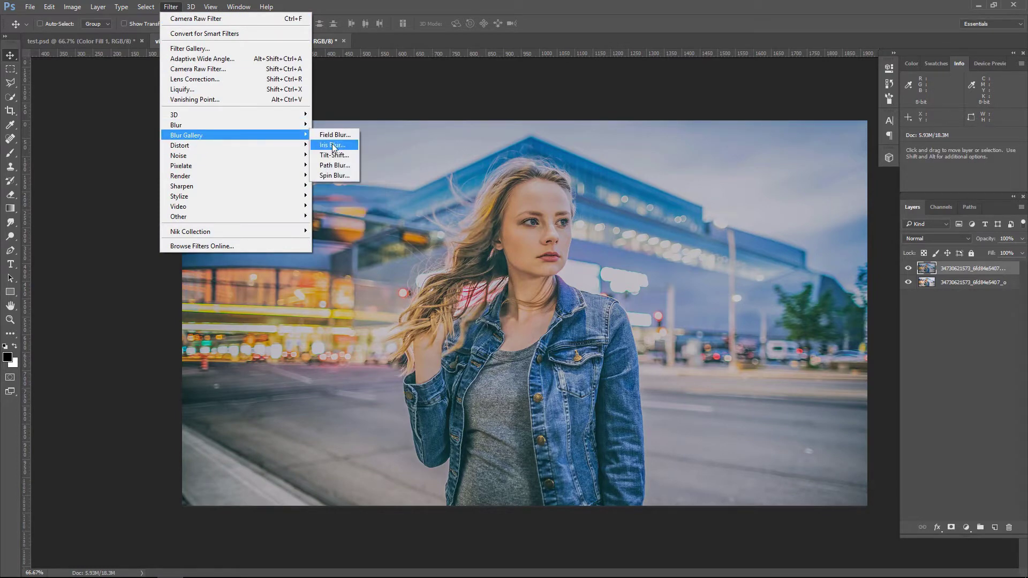
Step: Apply a 15 px Iris Blur with a tall, narrow focus ellipse around the woman
click(333, 145)
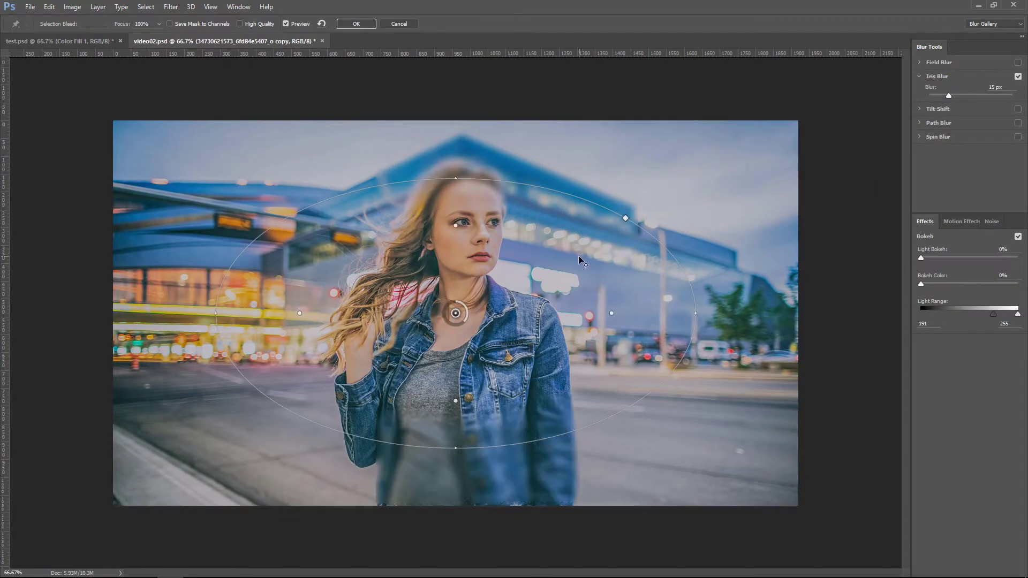
drag(481, 179, 481, 109)
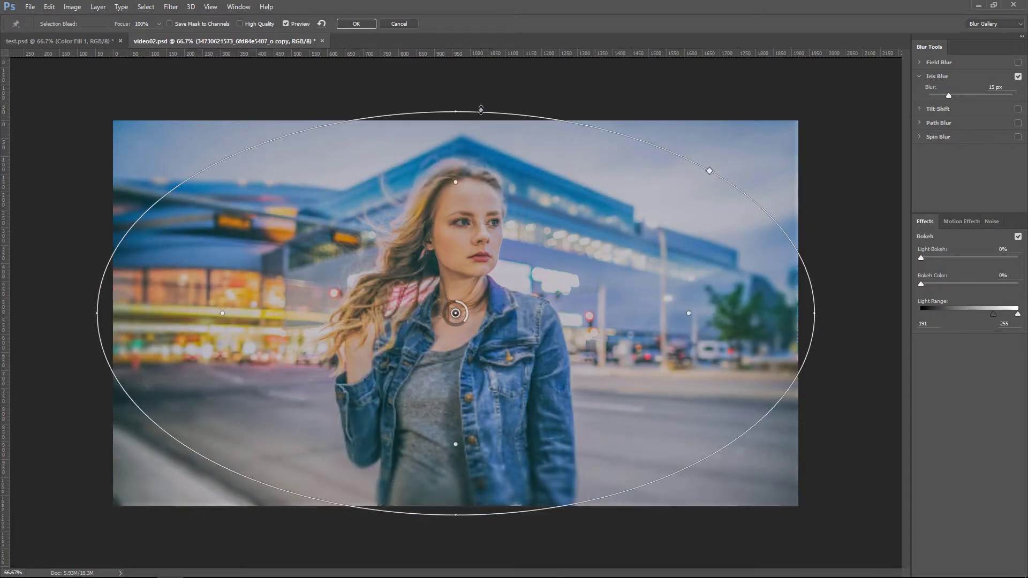
drag(708, 171, 633, 174)
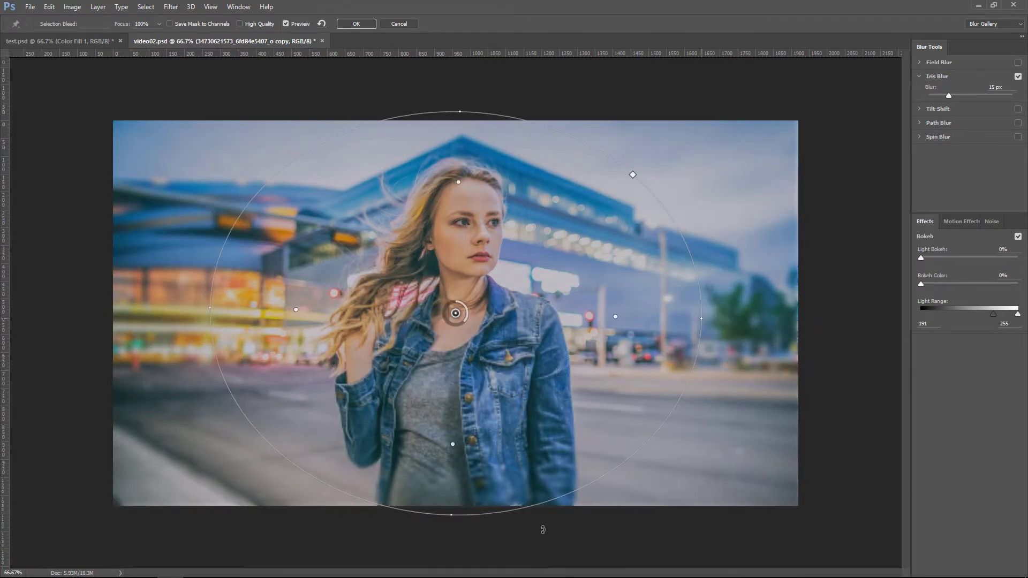
drag(452, 514, 449, 572)
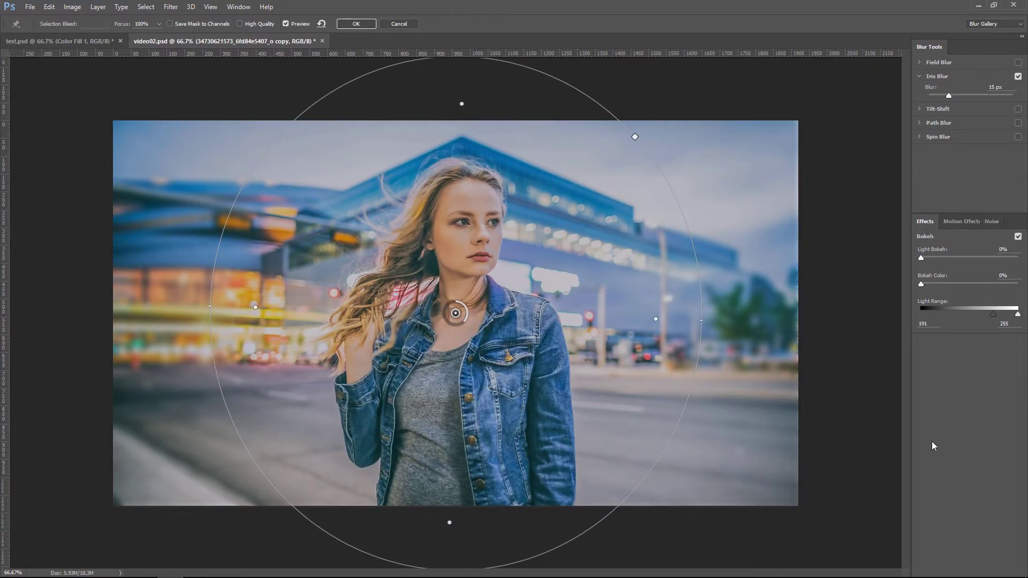
click(1017, 77)
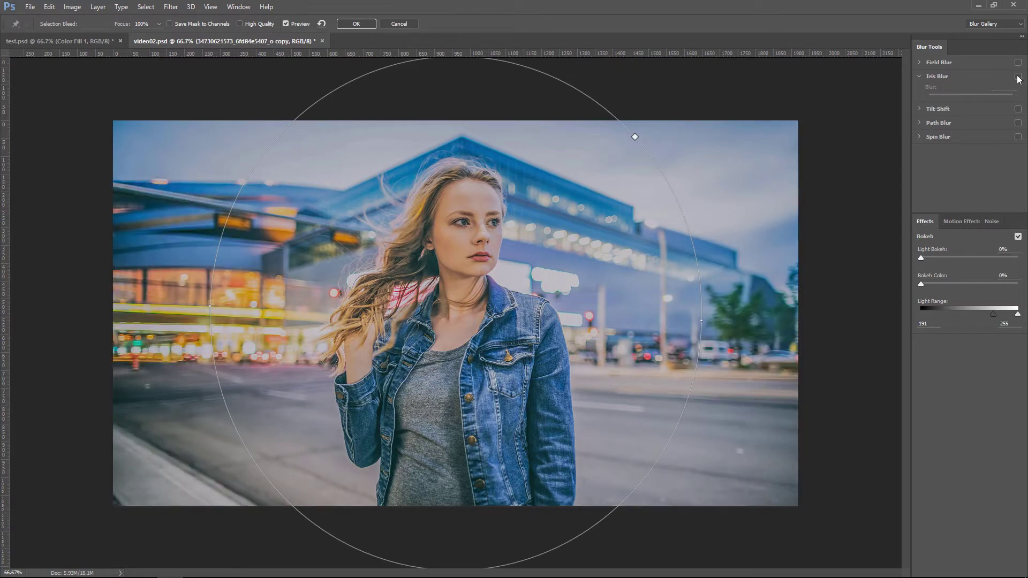
click(1017, 77)
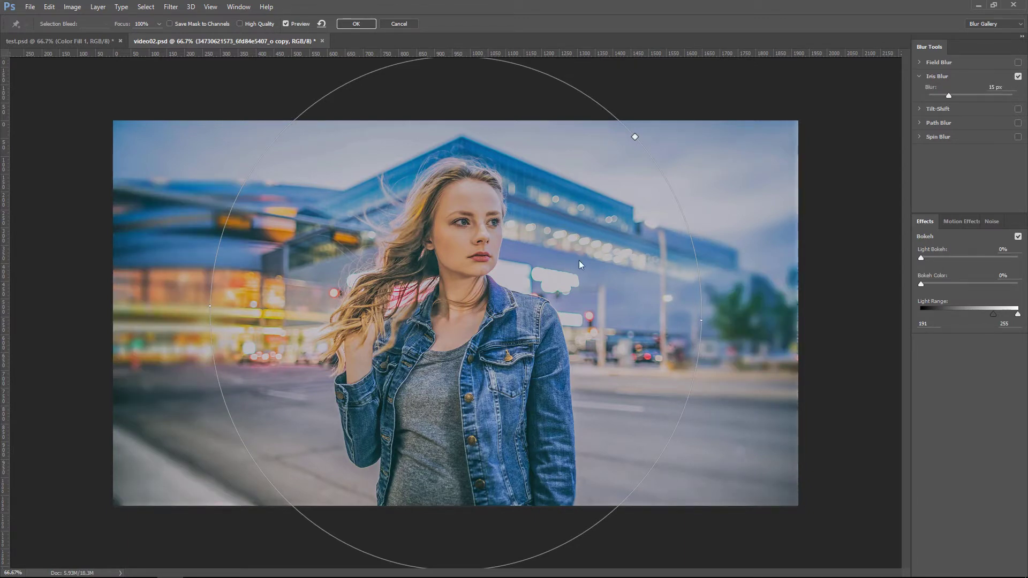
click(355, 25)
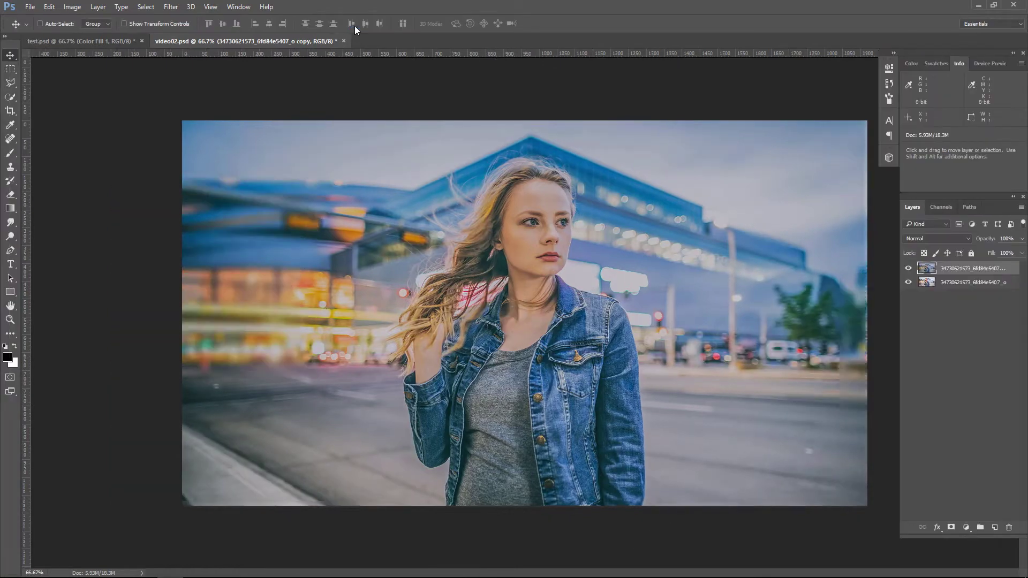
Step: Compare the blurred copy, then add a group named 'border' holding a new empty layer
click(908, 269)
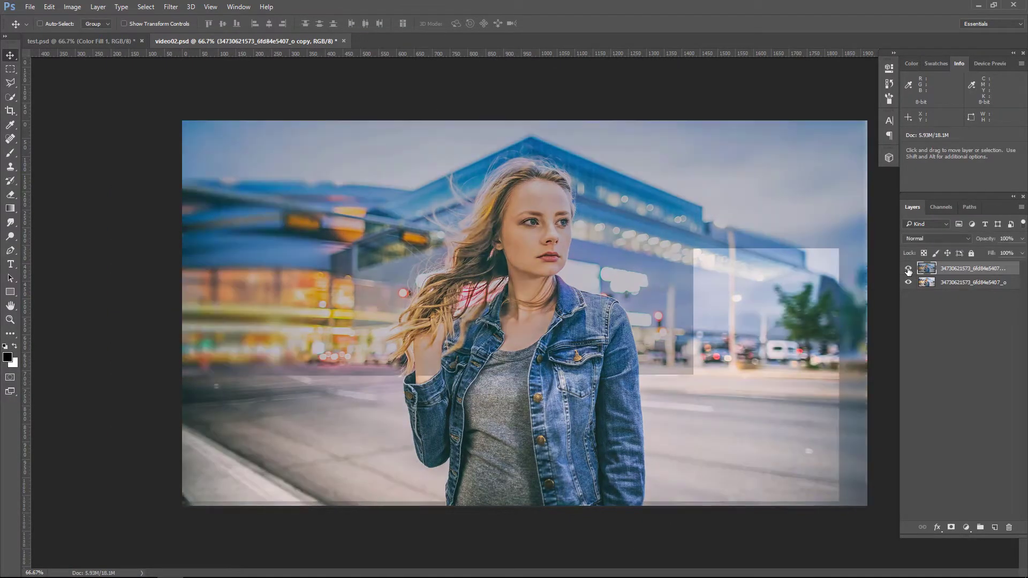
click(909, 270)
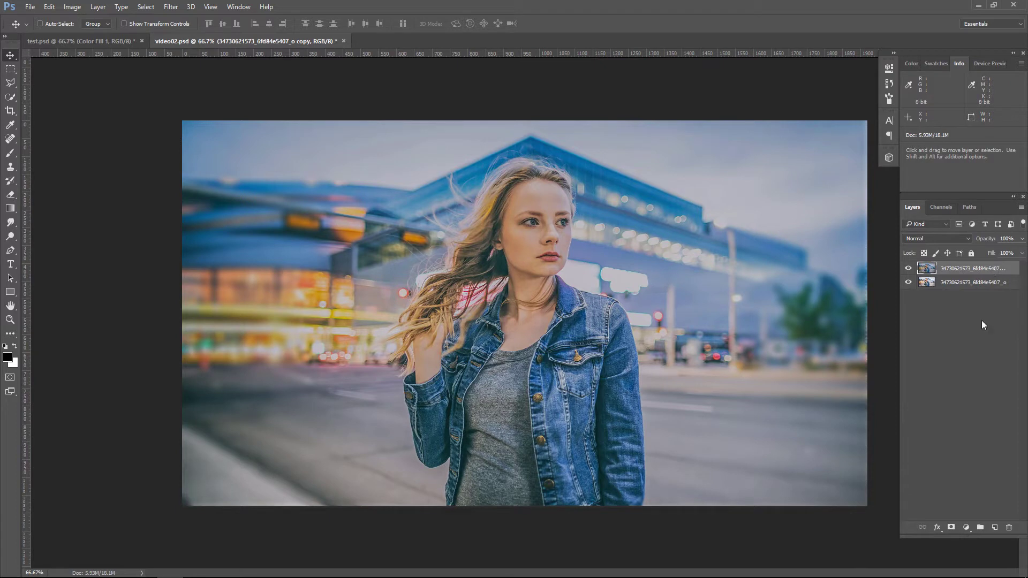
click(980, 527)
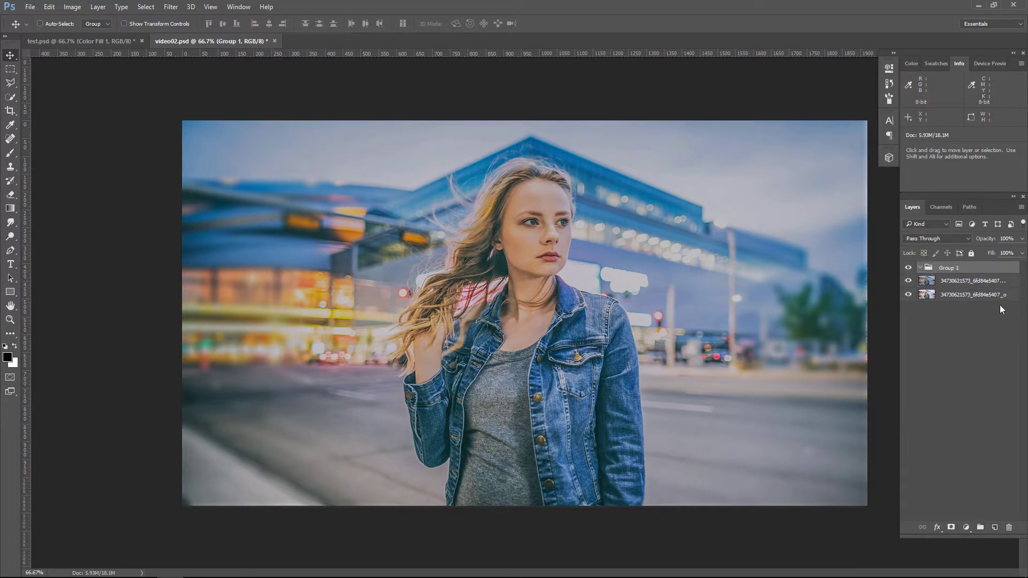
double_click(946, 268)
text(border)
key(Return)
click(994, 528)
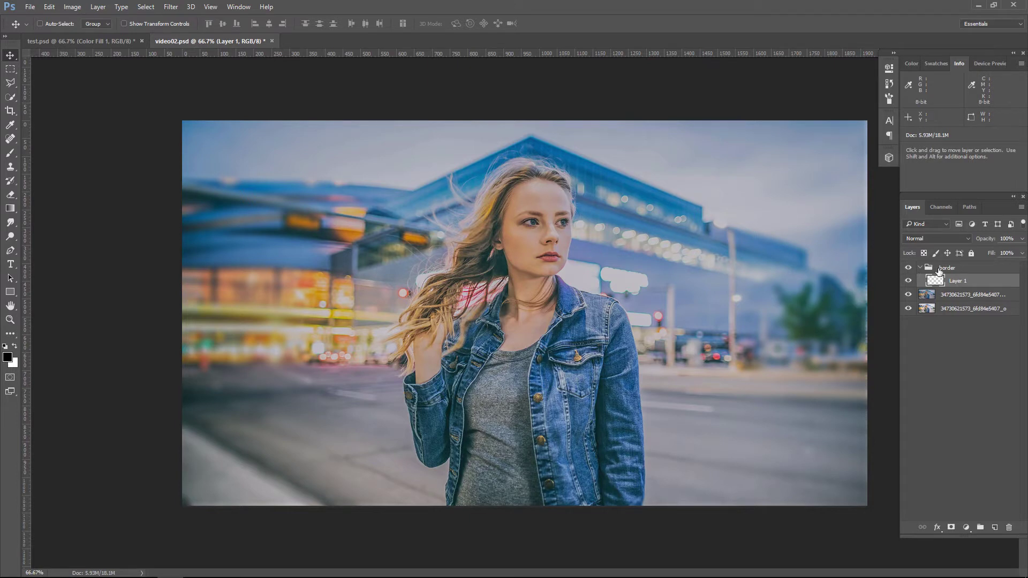
Step: Fill a 1920 x 113 px strip across the image top with black
click(11, 70)
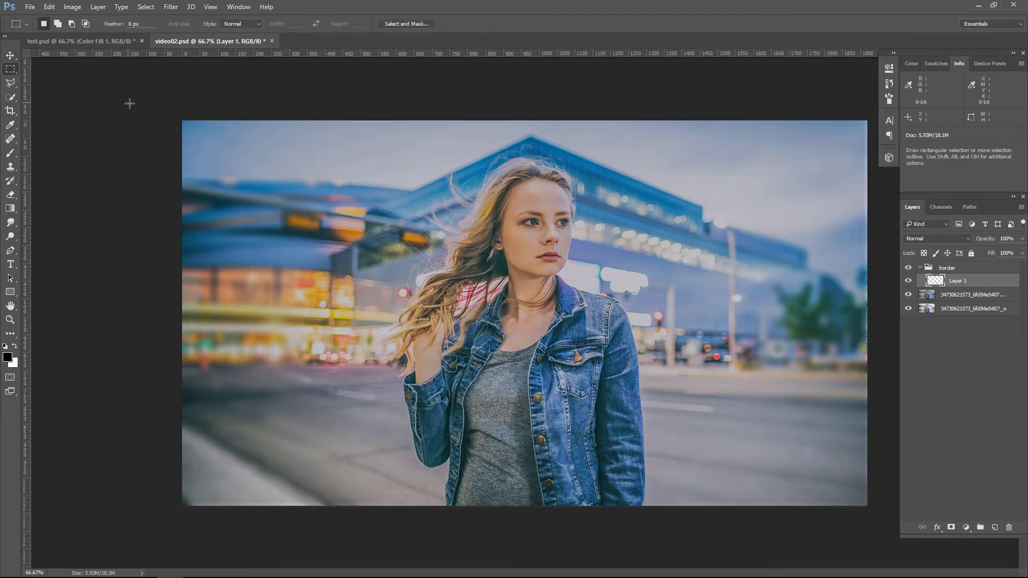
drag(181, 120, 884, 161)
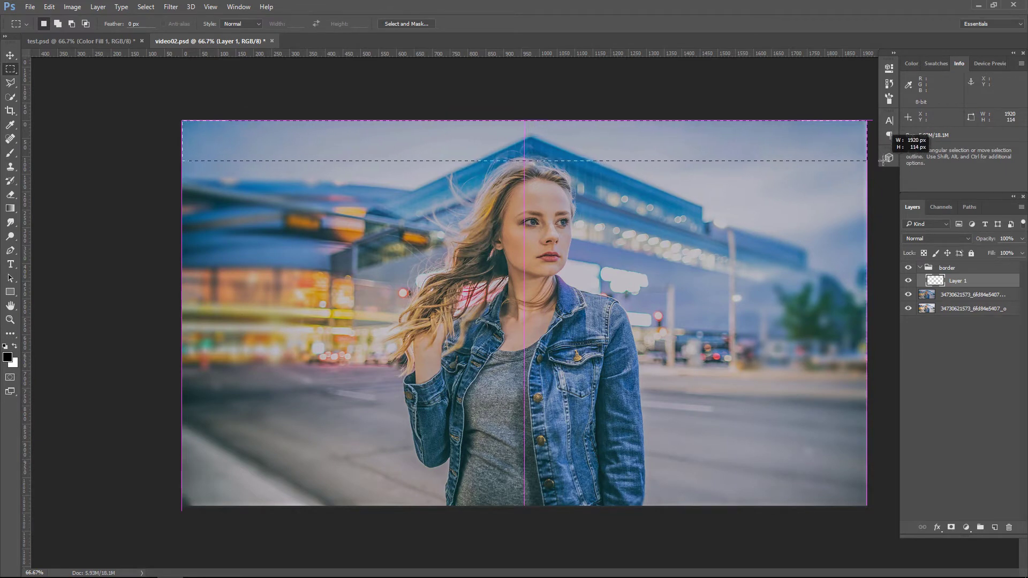
drag(883, 161, 883, 160)
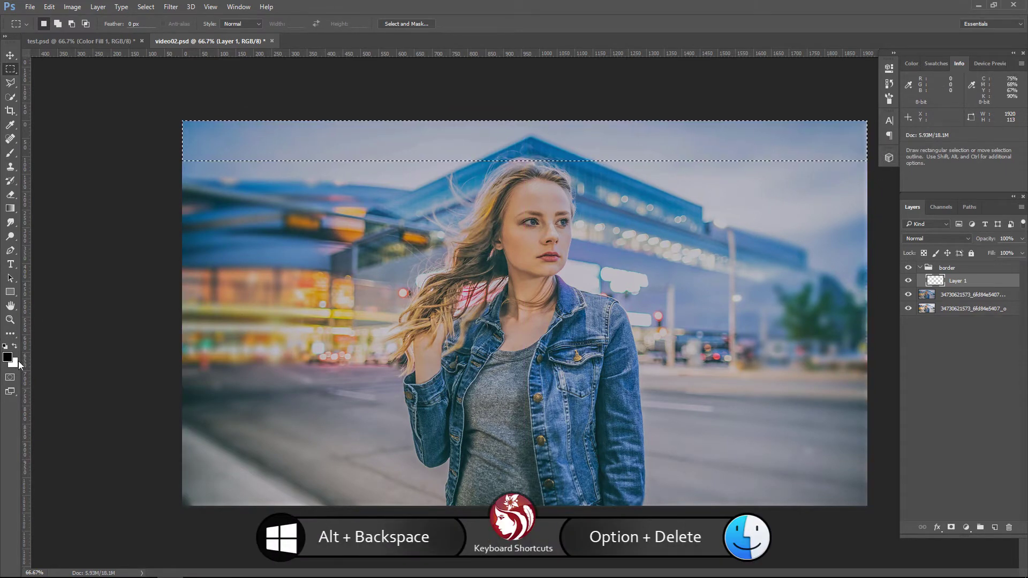
key(alt+BackSpace)
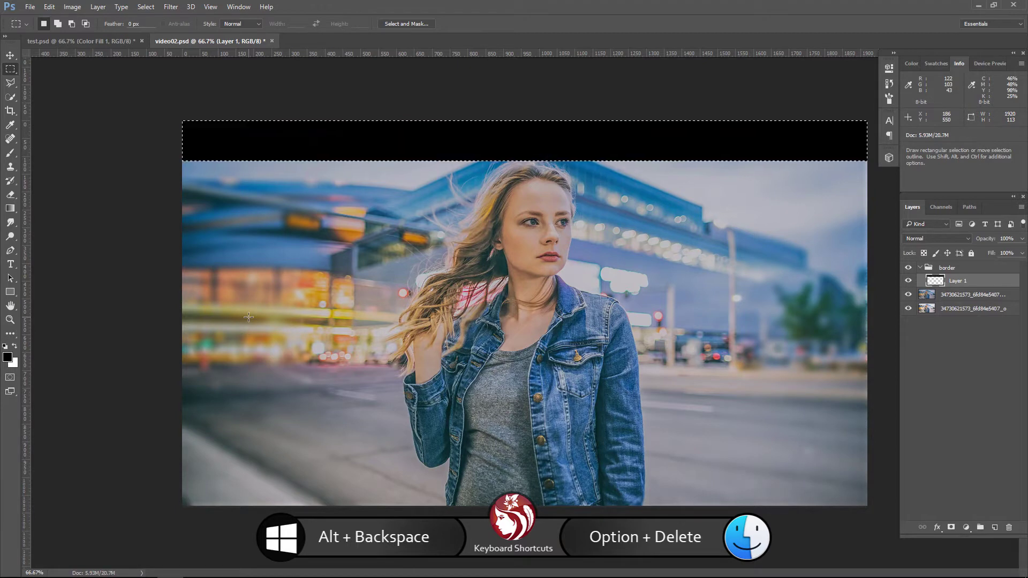
key(ctrl+d)
Step: Duplicate the black bar layer and move the copy to the image bottom
click(11, 56)
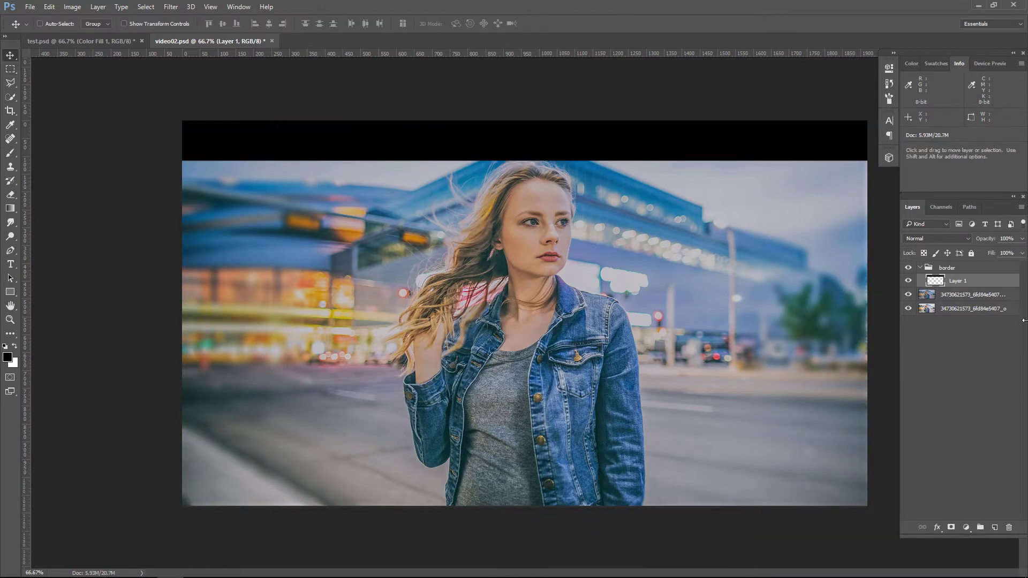
drag(984, 284, 994, 527)
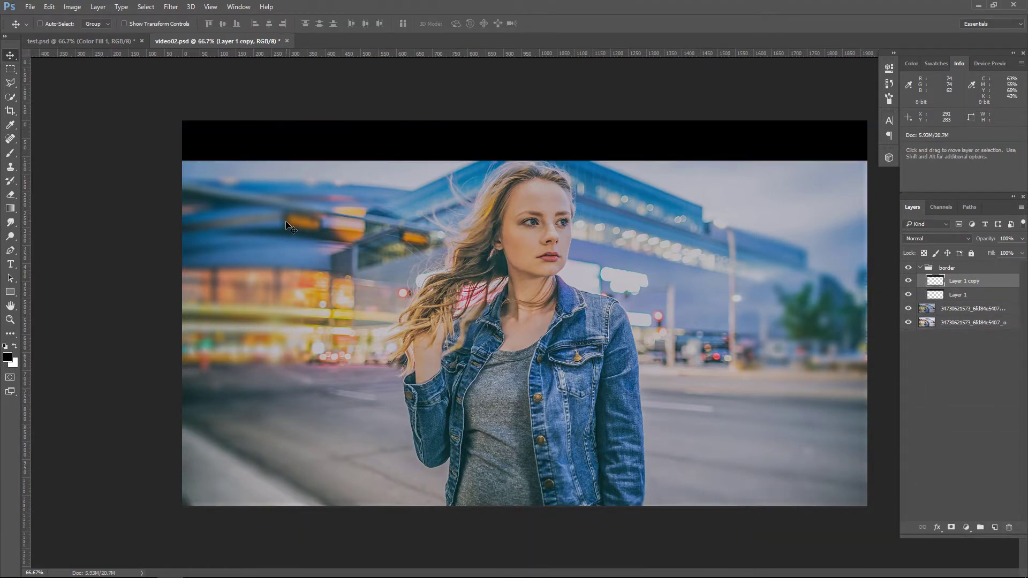
key(shift+Down)
key(shift+Down)
key(shift+Down)
key(shift+Down)
key(shift+Down)
key(shift+Down)
key(shift+Down)
key(shift+Down)
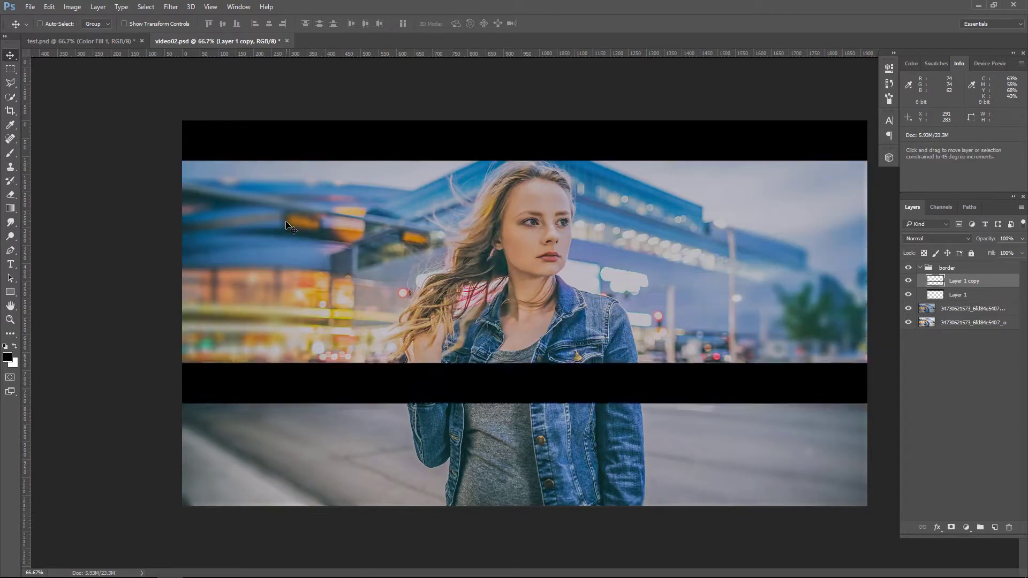
key(shift+Down)
key(shift+Down)
key(shift+Down)
key(shift+Down)
key(shift+Down)
key(Down)
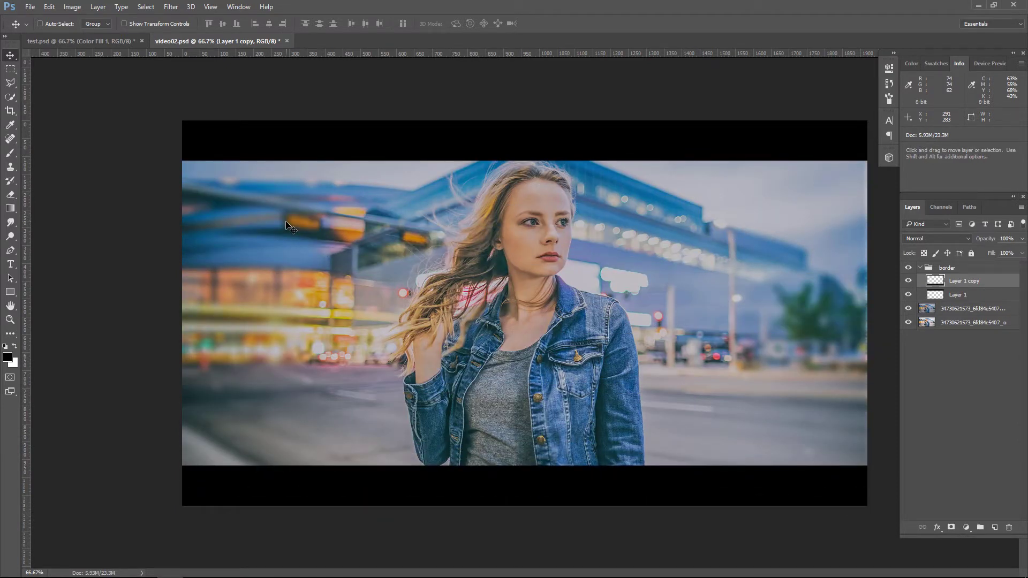
Step: Collapse the border group, compare the letterbox bars, and select the blurred photo copy
click(920, 269)
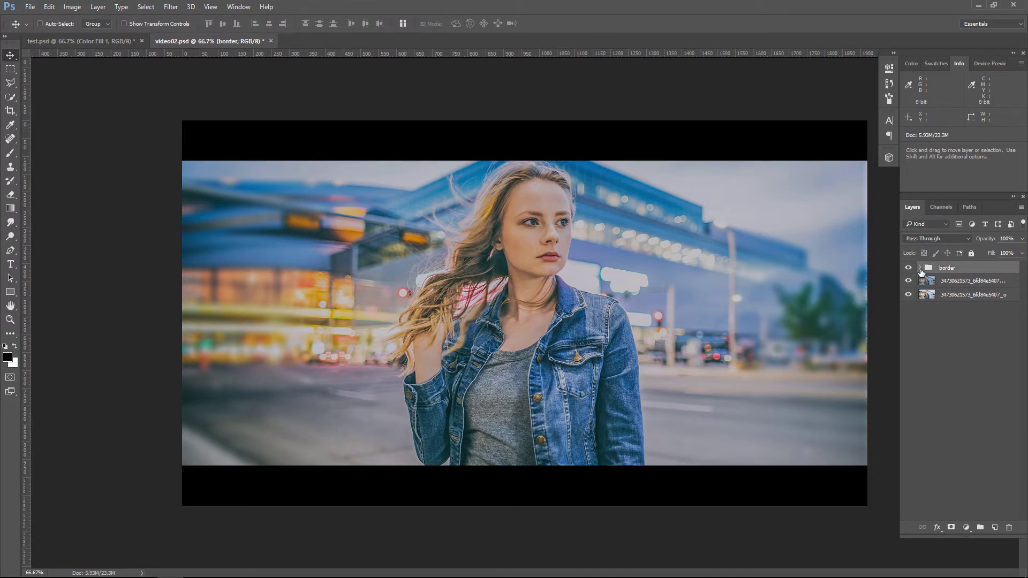
click(908, 269)
click(908, 268)
click(973, 282)
click(908, 282)
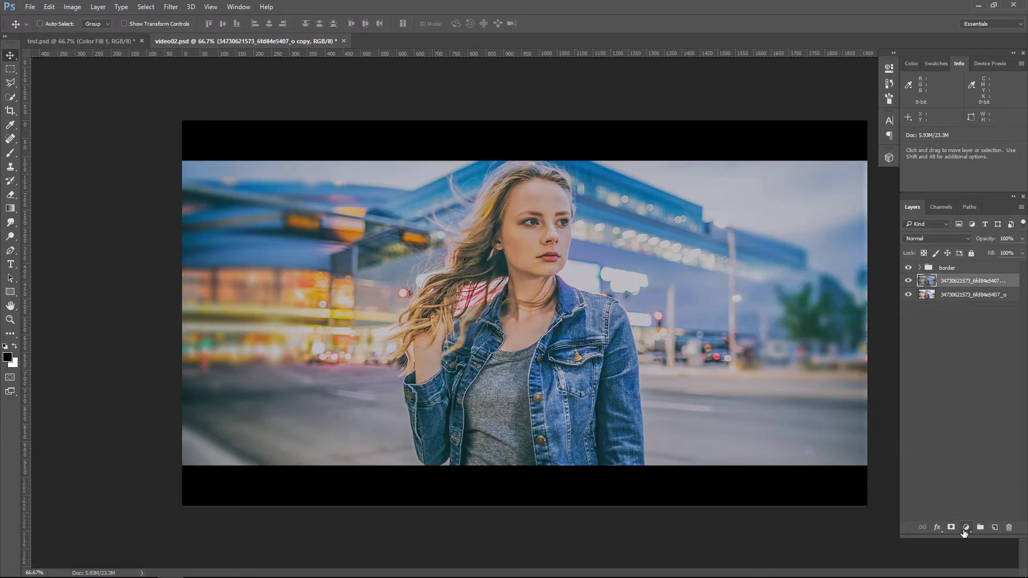
Step: Add a Levels layer with midtones 0.84 and white point pulled in, at 74% opacity
click(966, 528)
click(955, 350)
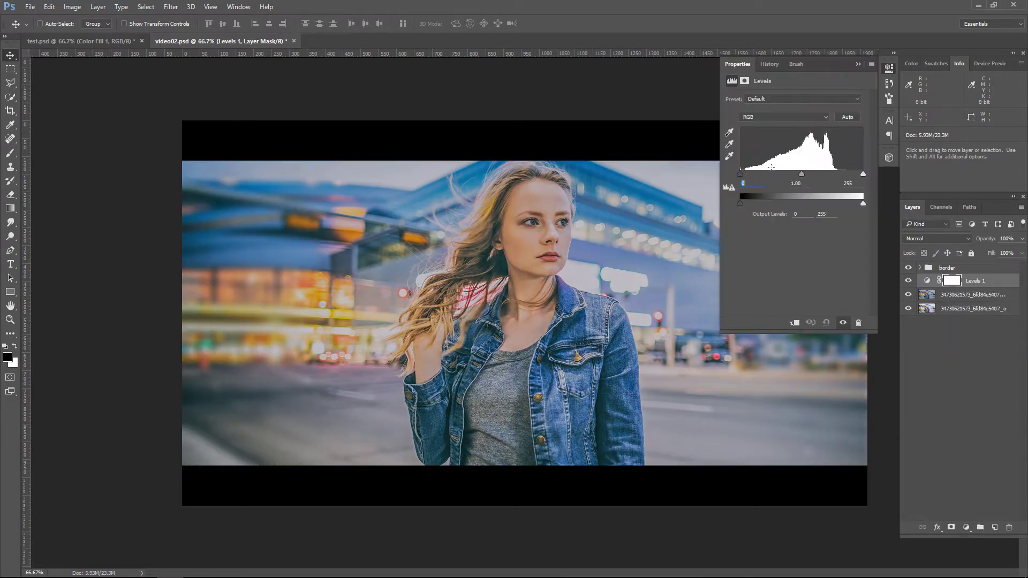
drag(805, 175, 844, 175)
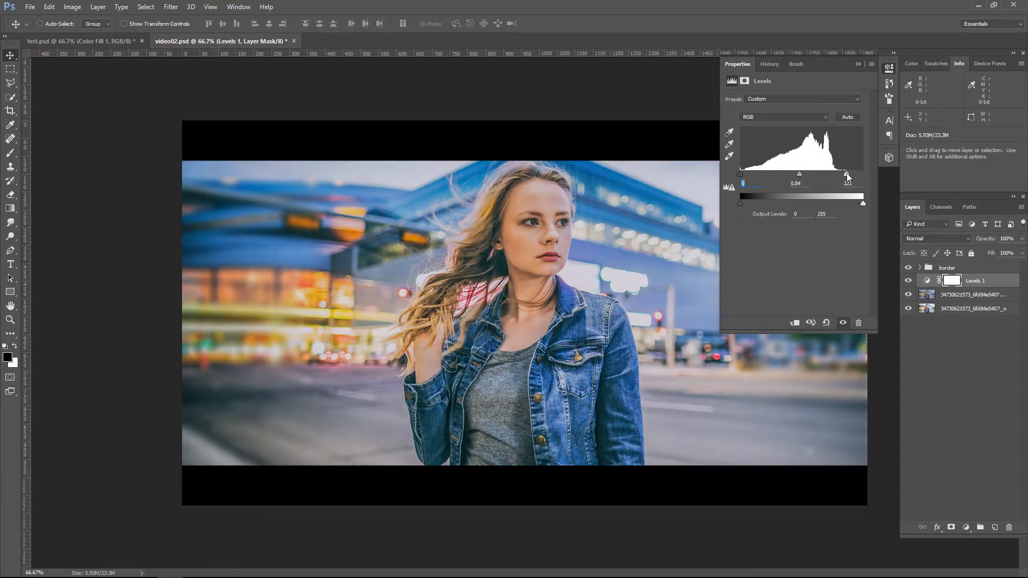
click(857, 64)
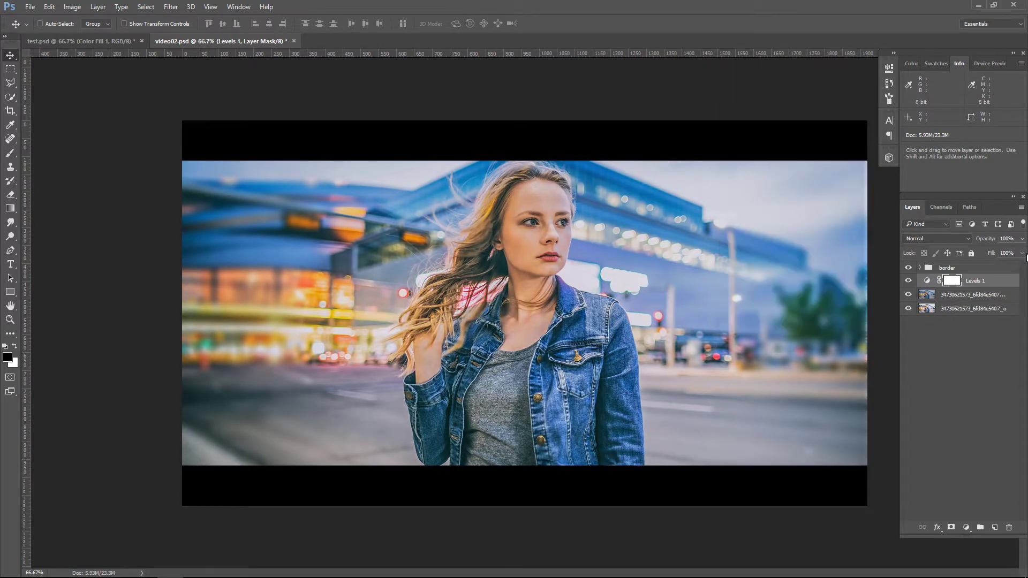
click(1022, 239)
drag(1021, 252, 1014, 254)
click(909, 281)
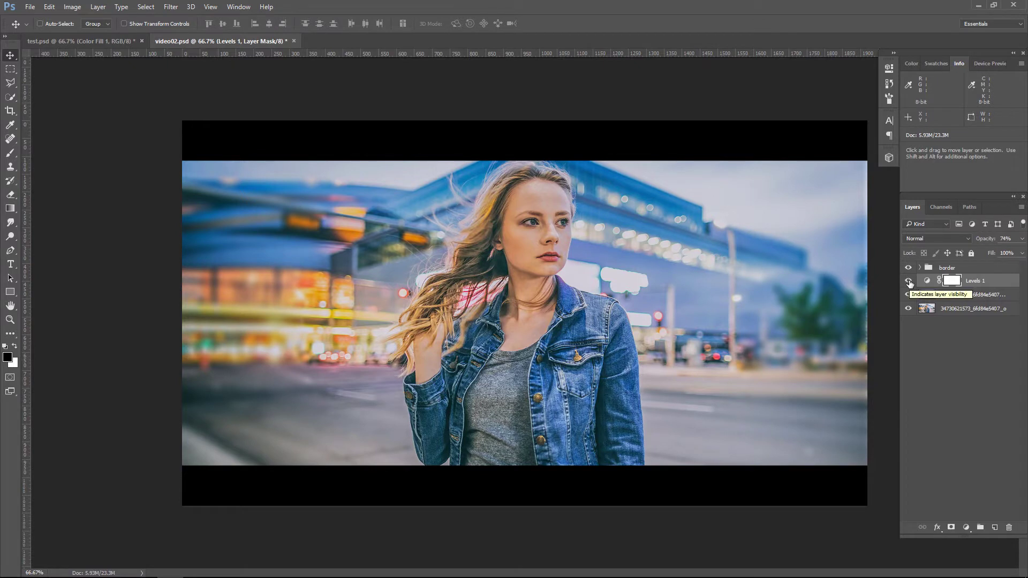
Step: Add a Selective Color layer and nudge cyan and magenta in the Reds
click(966, 527)
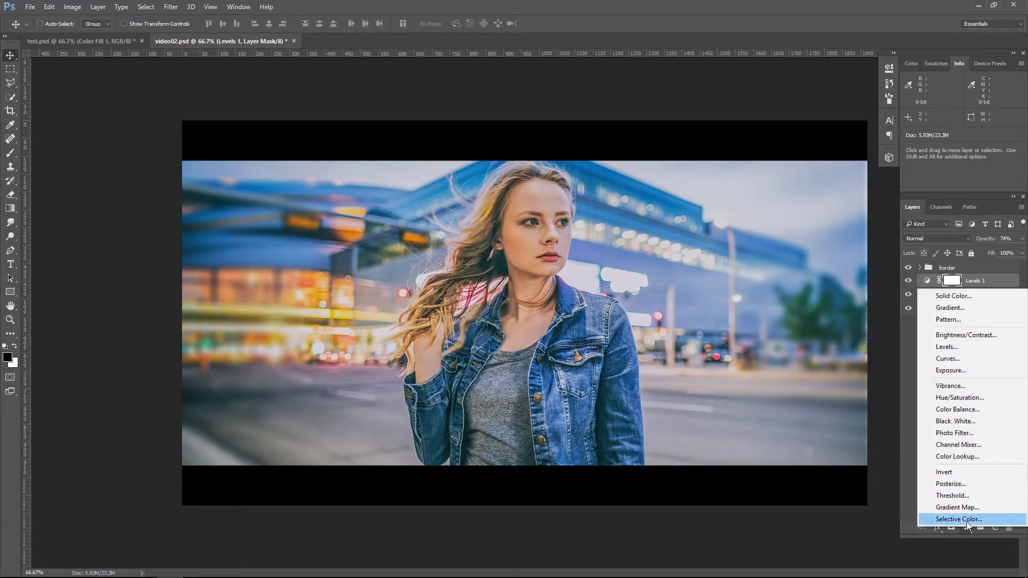
click(967, 520)
click(787, 112)
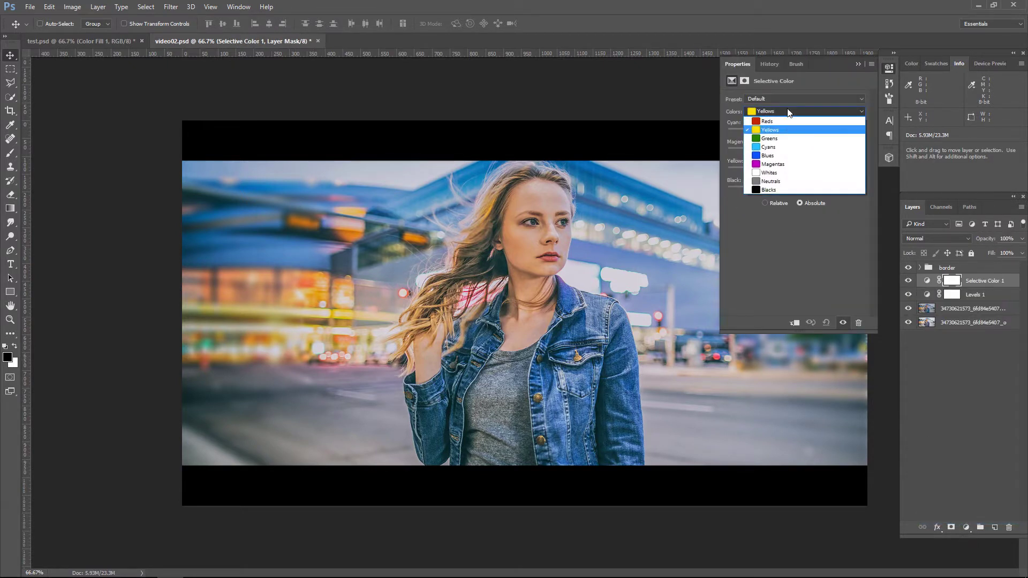
click(784, 123)
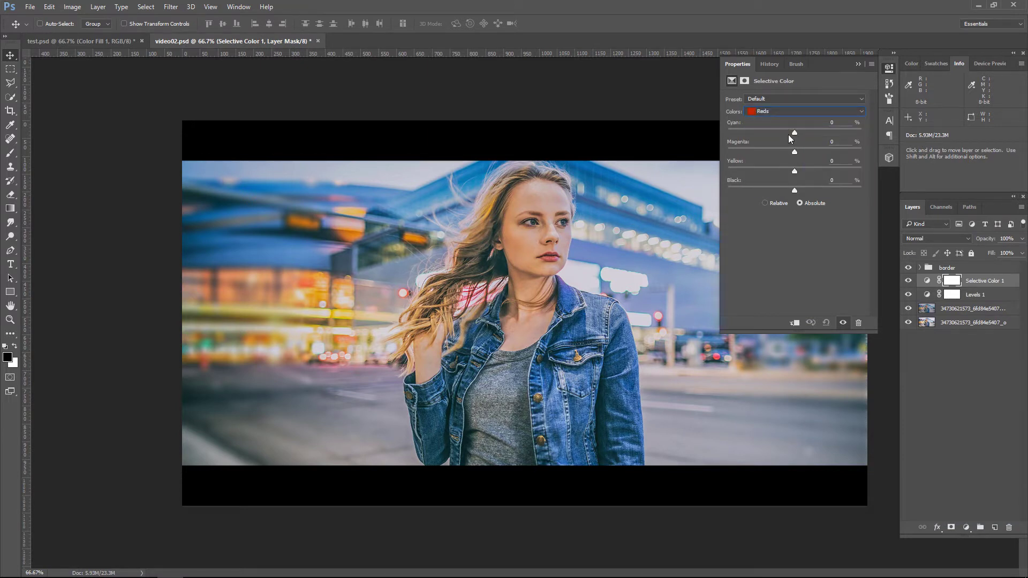
mouse_move(789, 132)
mouse_down()
mouse_move(812, 172)
mouse_move(795, 192)
mouse_up()
Step: In the Yellows, reduce cyan and add black to darken them
click(803, 111)
click(797, 130)
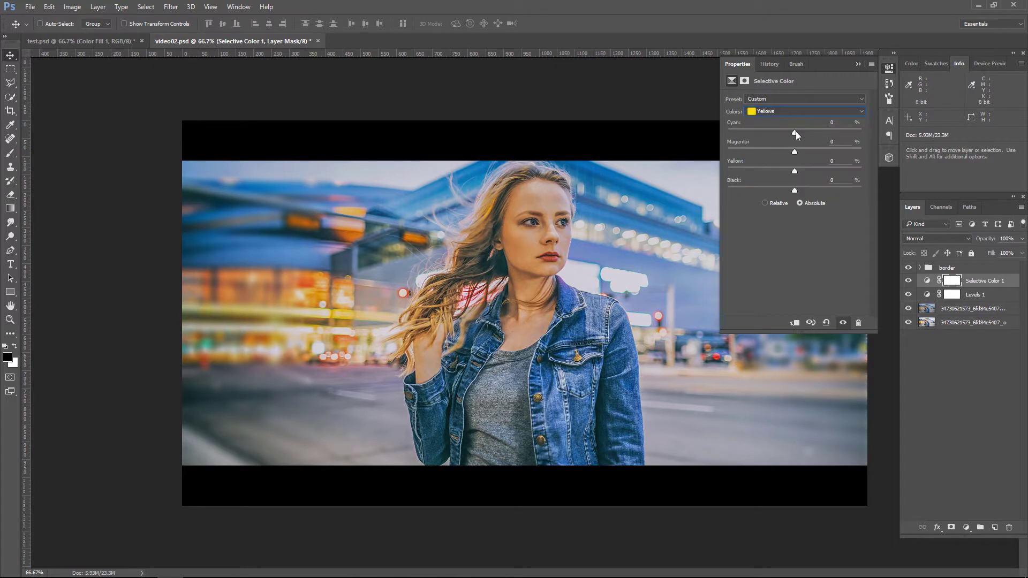
mouse_move(796, 134)
mouse_down()
mouse_move(781, 134)
mouse_move(797, 152)
mouse_up()
drag(796, 191, 840, 191)
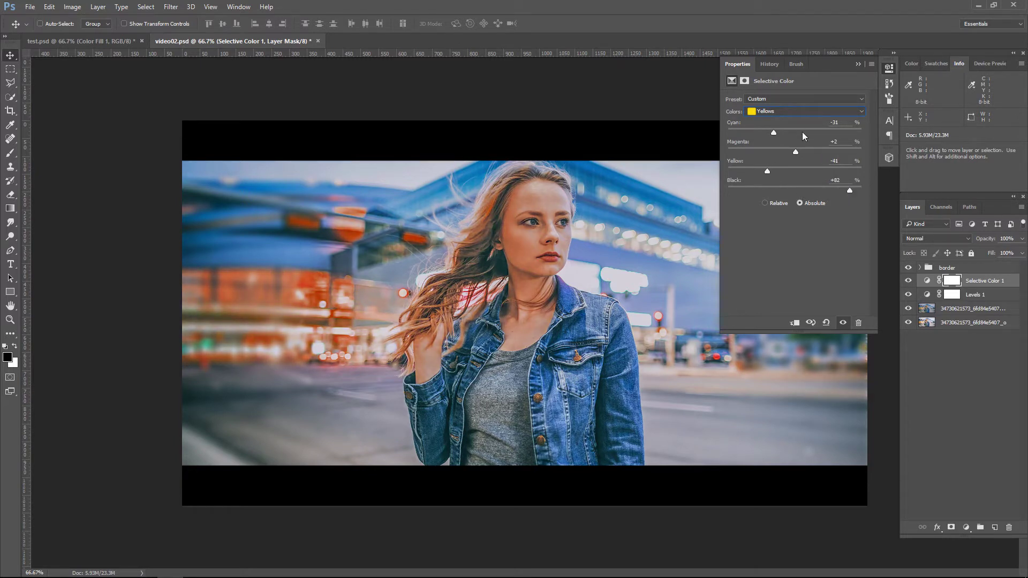
Step: View the Cyans, then shift the Blues toward cyan and add black
click(797, 112)
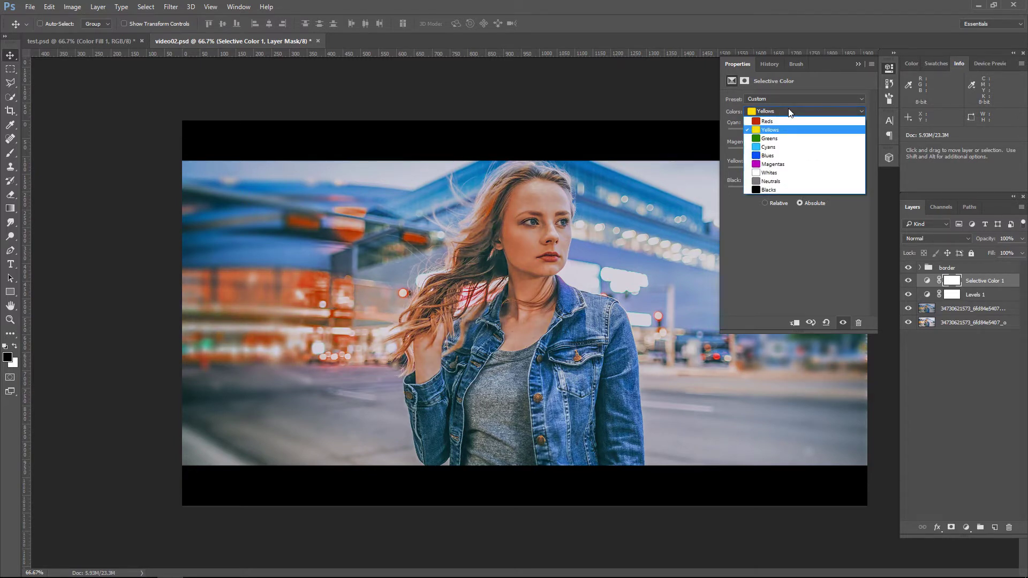
click(789, 147)
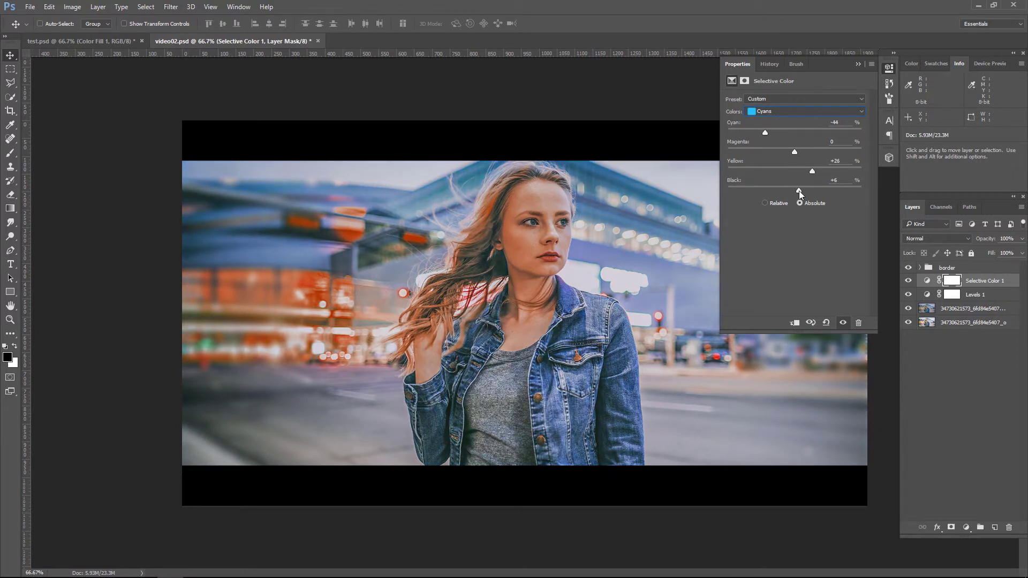
click(785, 112)
click(781, 155)
mouse_move(794, 132)
mouse_down()
mouse_move(807, 133)
mouse_move(780, 153)
mouse_up()
drag(801, 189, 806, 189)
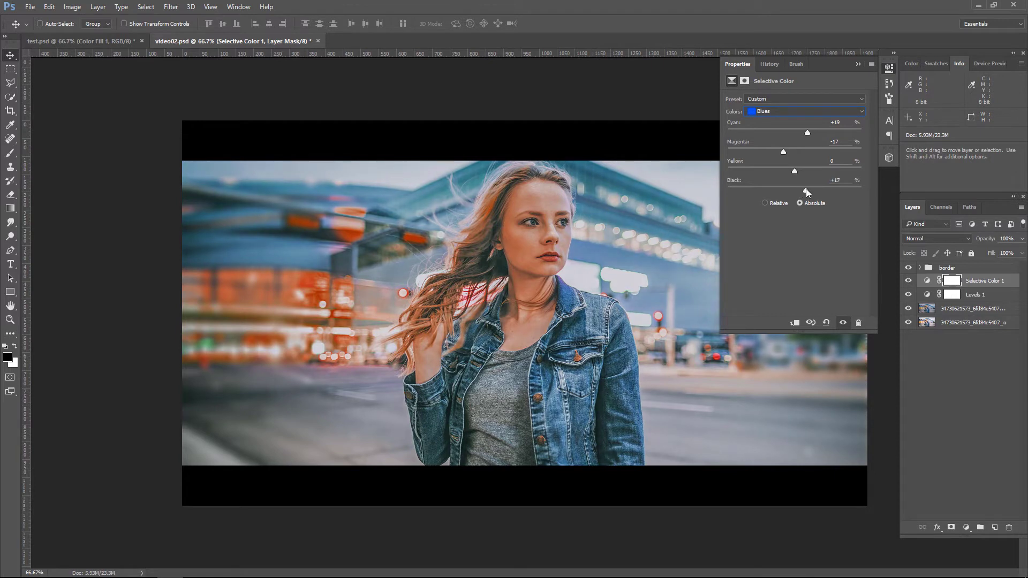
Step: Reduce cyan and add black in the Whites, then return to the Yellows
click(811, 114)
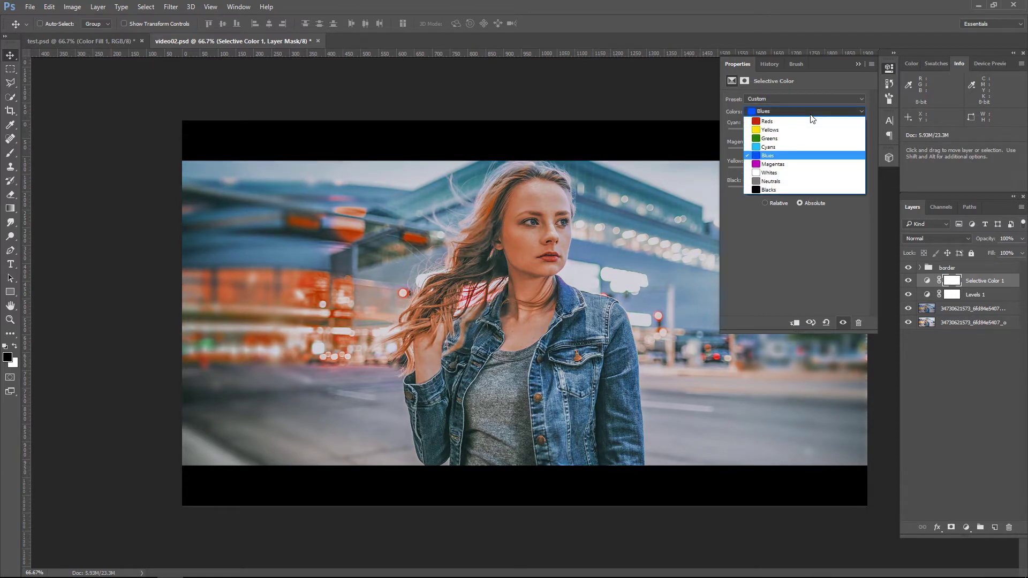
click(809, 173)
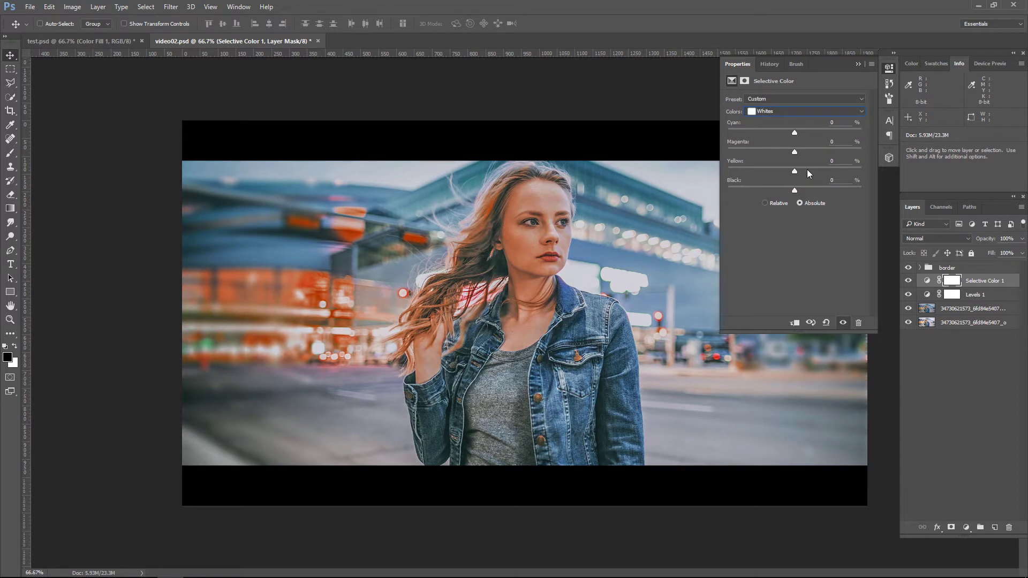
drag(794, 133, 784, 133)
drag(795, 193, 802, 193)
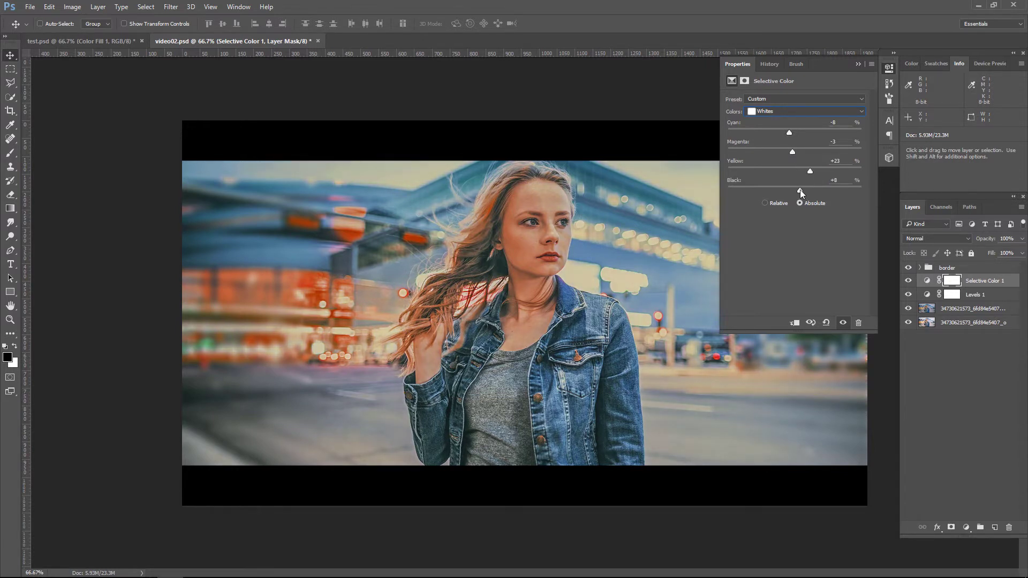
click(794, 112)
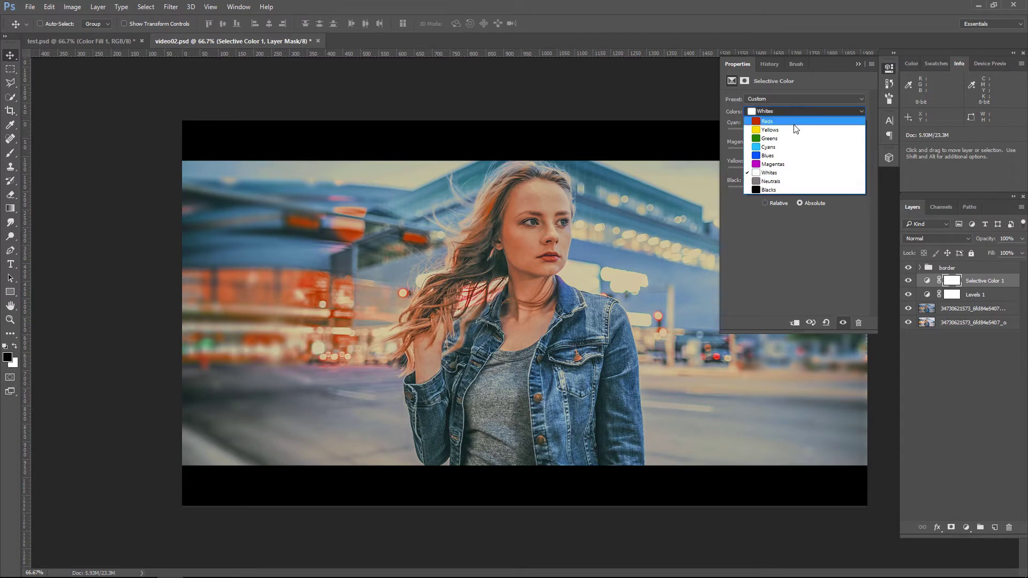
click(794, 130)
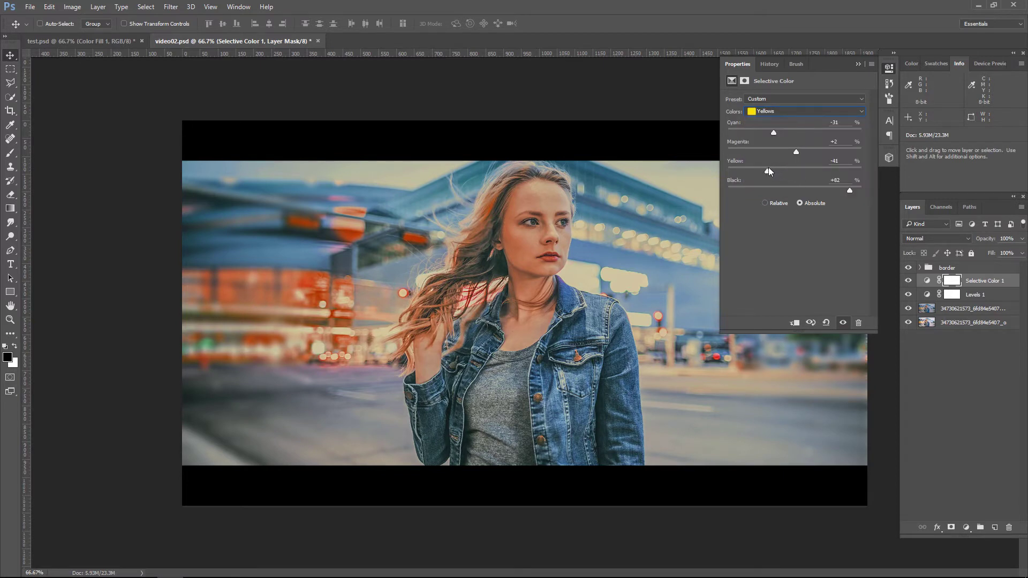
Step: Fine-tune black in the Reds and raise cyan in the Yellows to +46
click(768, 113)
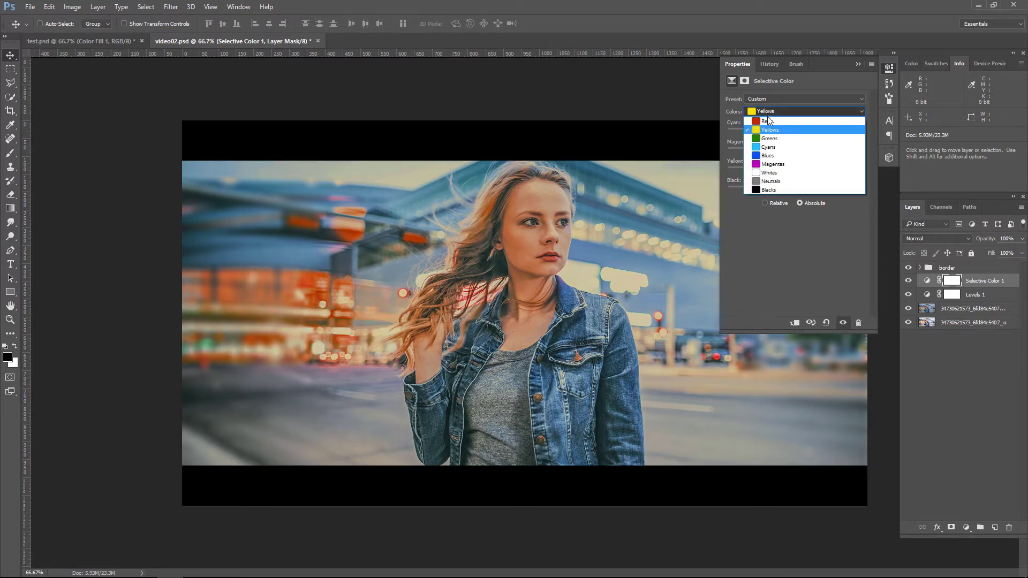
click(768, 123)
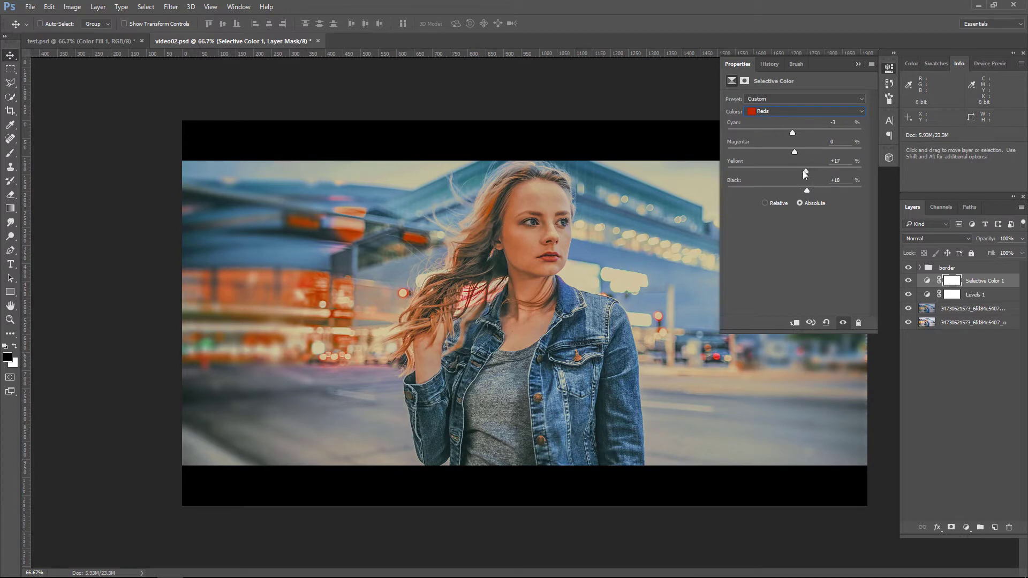
mouse_move(805, 187)
mouse_down()
mouse_move(769, 191)
mouse_move(789, 193)
mouse_up()
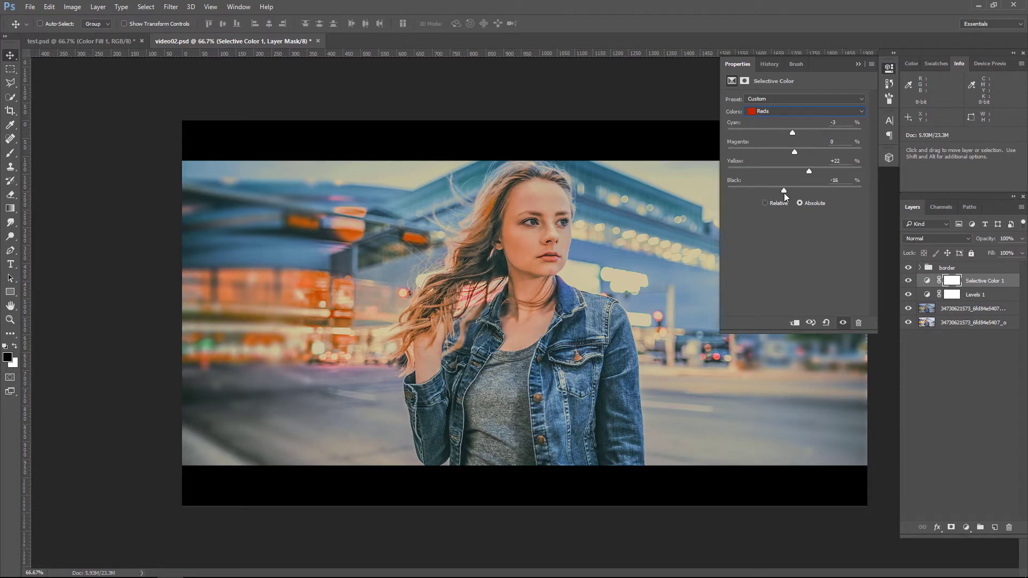
click(791, 111)
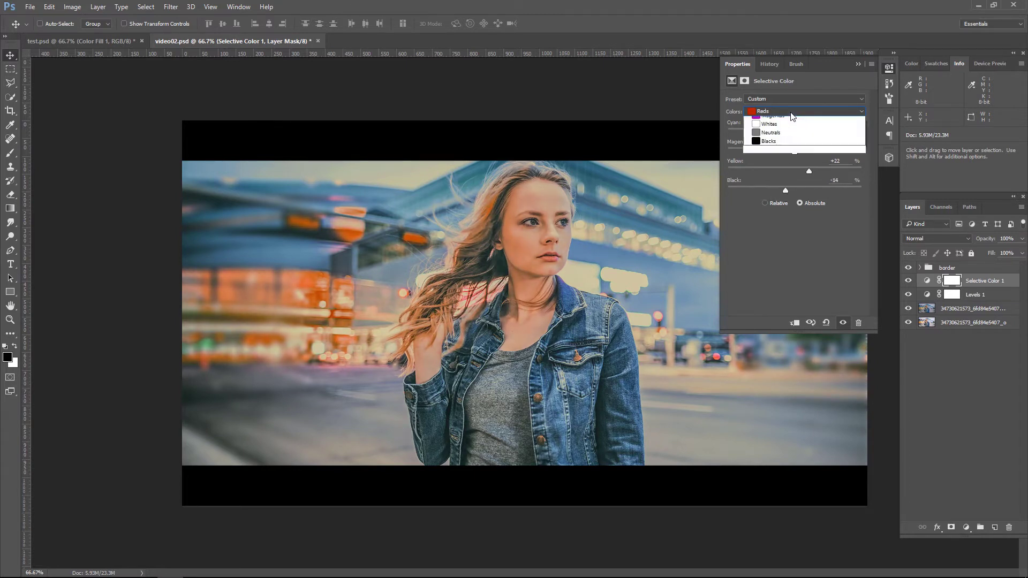
click(786, 127)
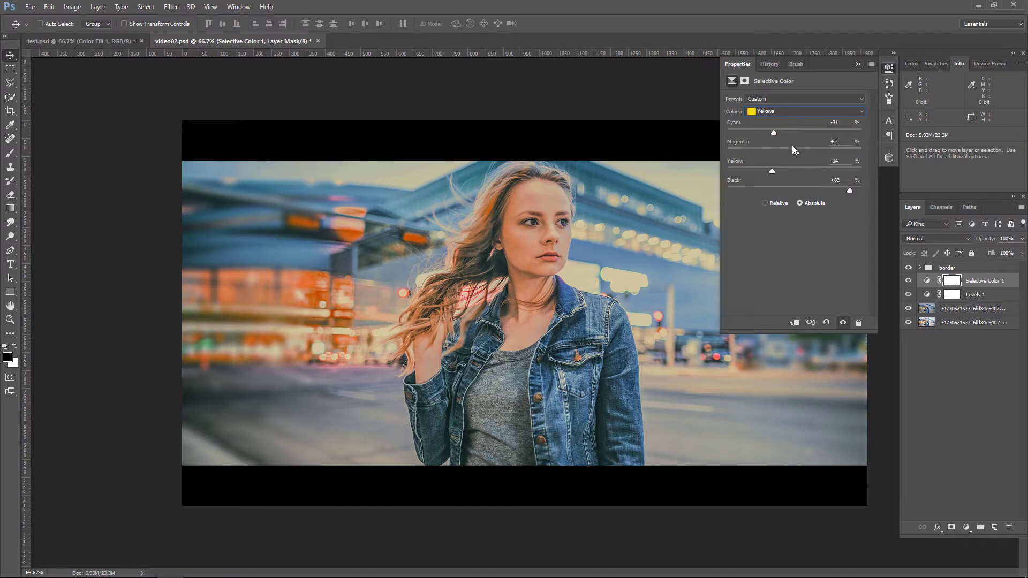
drag(798, 132, 805, 133)
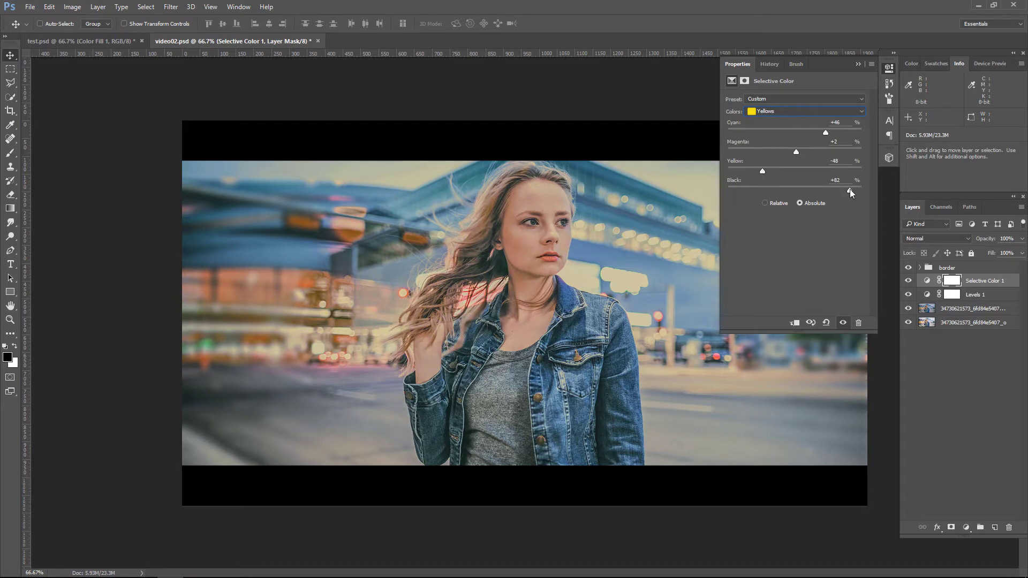
Step: Compare the image with and without the Selective Color adjustment
click(859, 64)
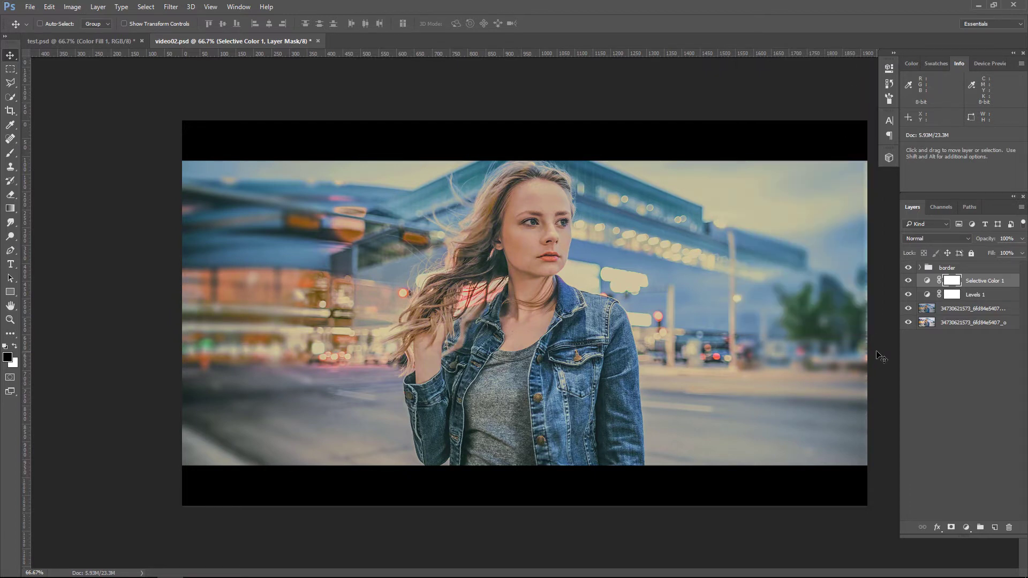
click(909, 282)
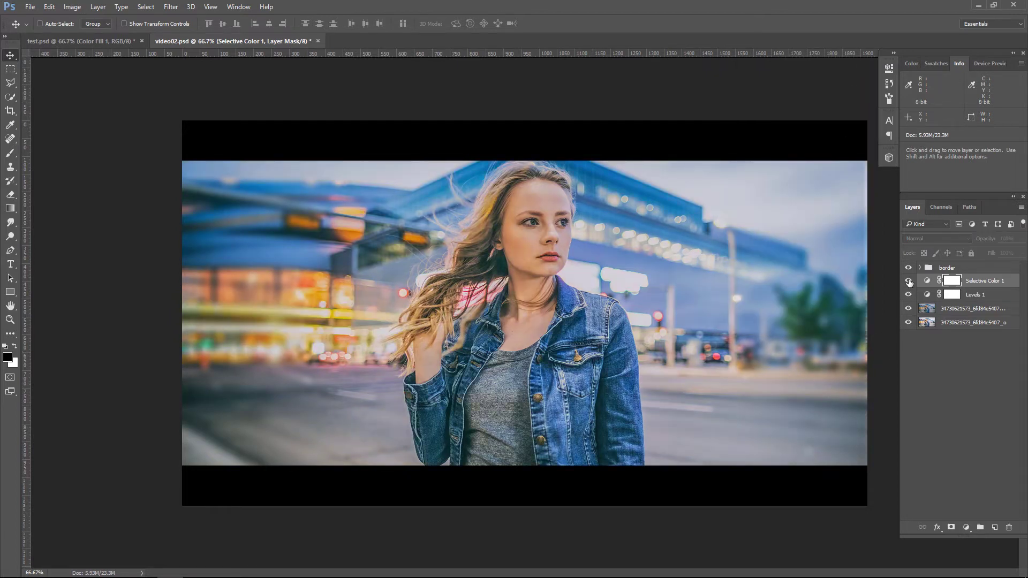
click(908, 282)
click(909, 282)
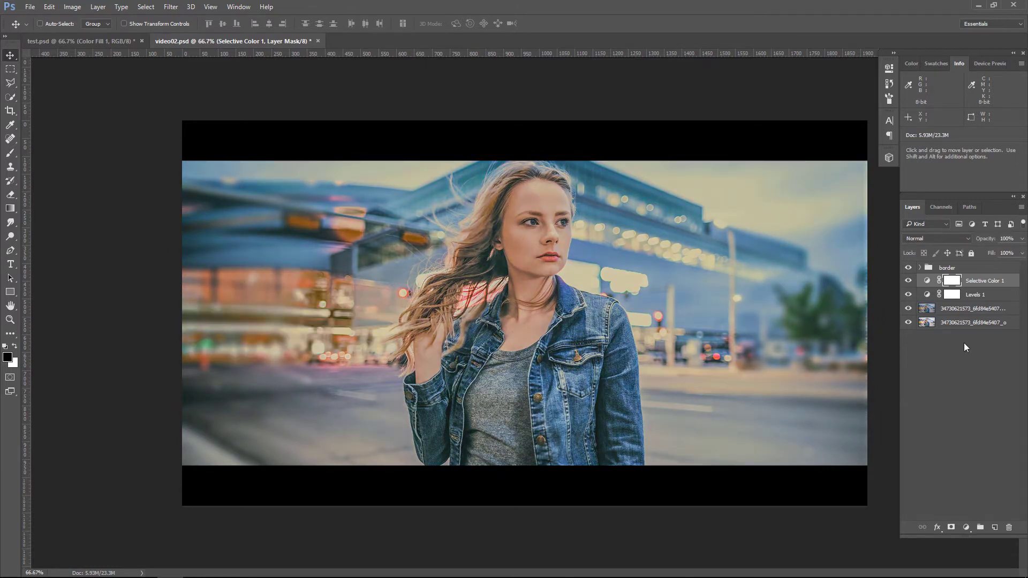
click(966, 526)
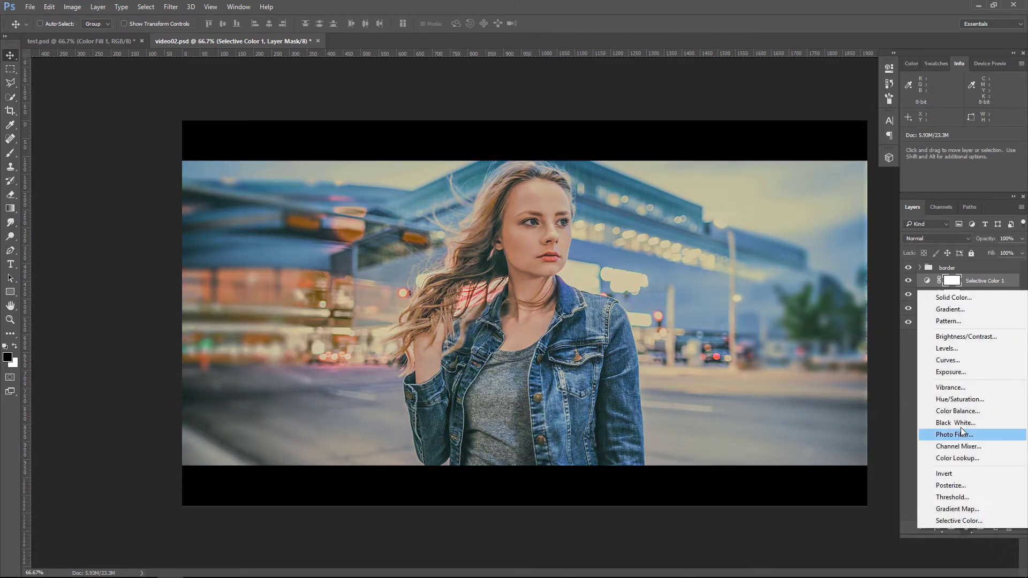
Step: Add a Brightness/Contrast layer that darkens the whole photo with Brightness -78
click(966, 337)
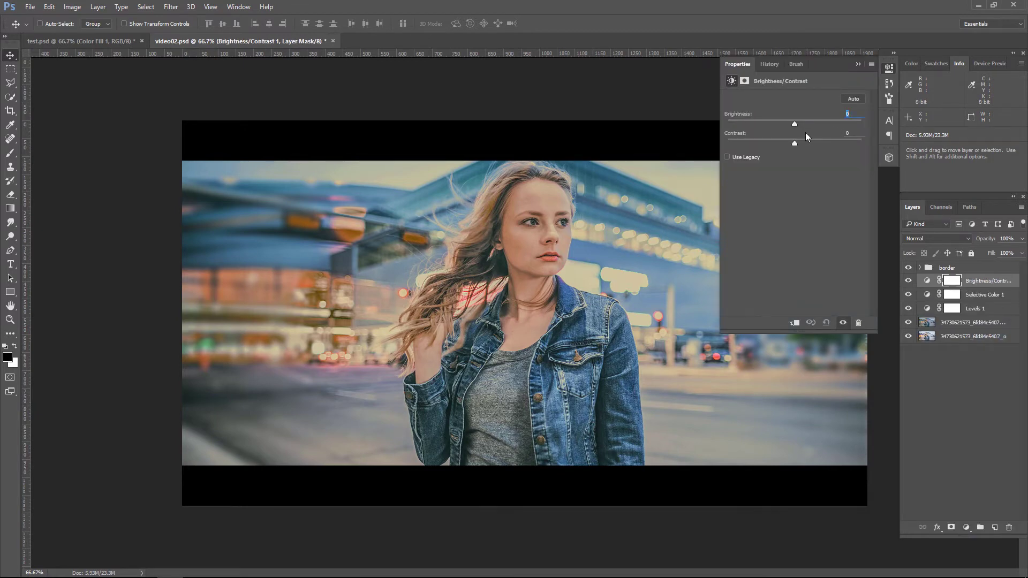
drag(794, 122, 766, 125)
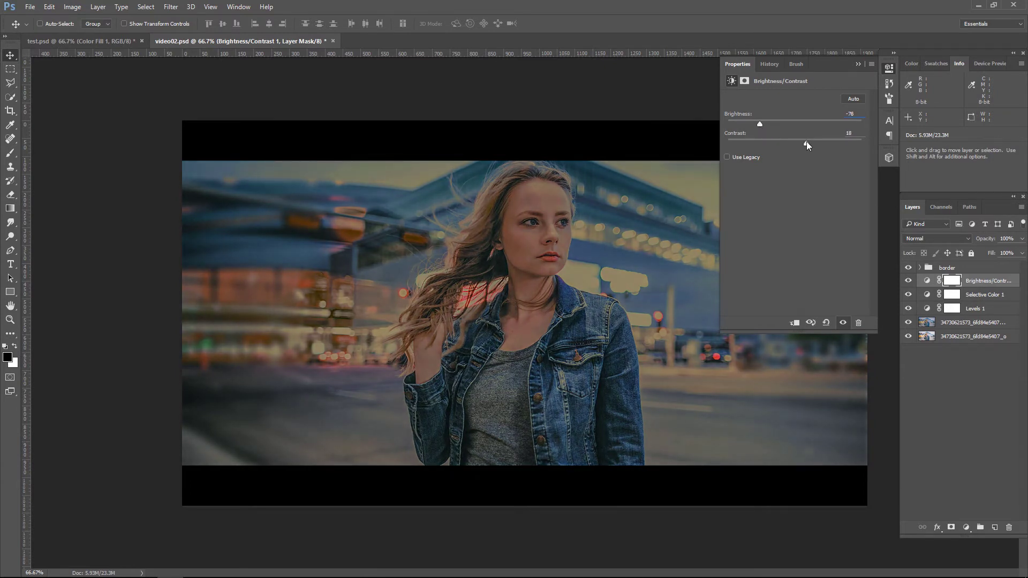
click(858, 64)
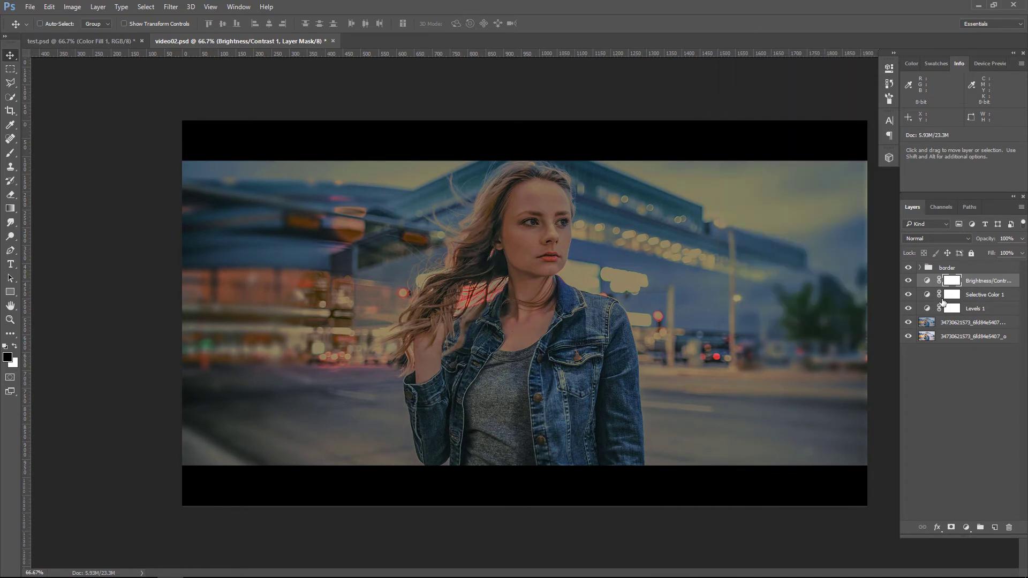
click(10, 153)
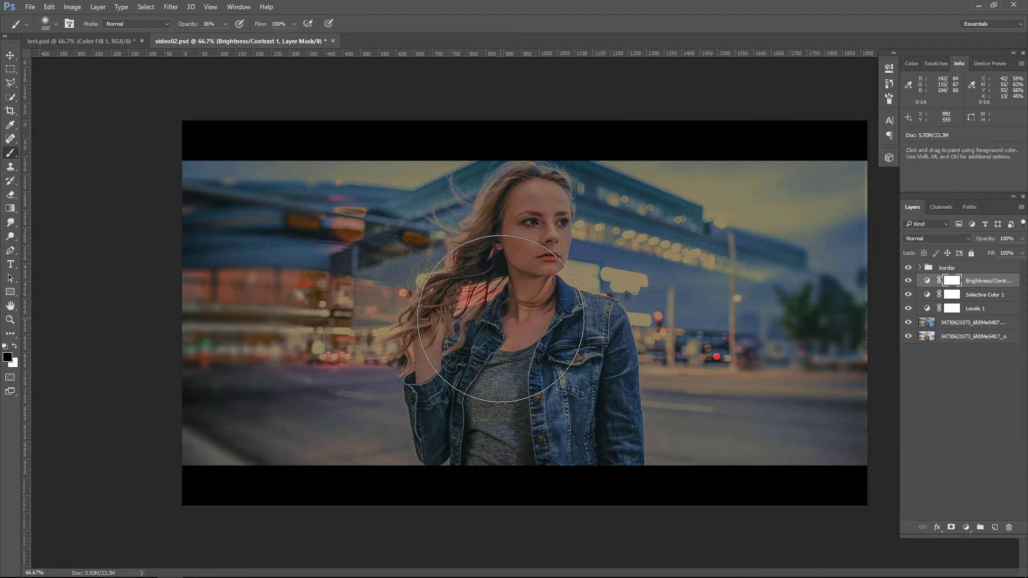
Step: Paint black on the Brightness/Contrast mask around the woman, leaving a darkened edge vignette
key(bracketright)
key(bracketright)
key(bracketright)
key(bracketright)
key(bracketright)
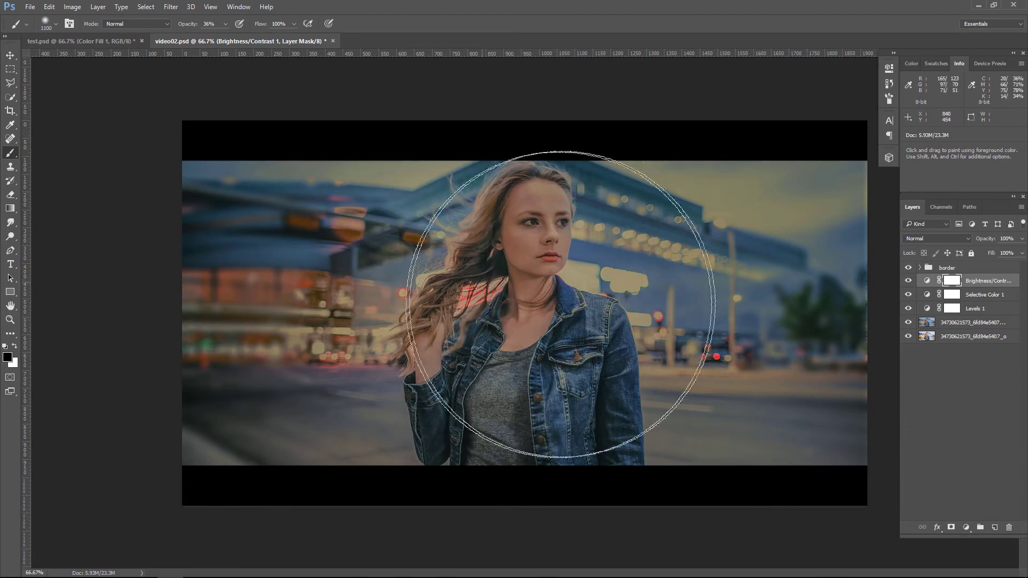
drag(561, 304, 535, 357)
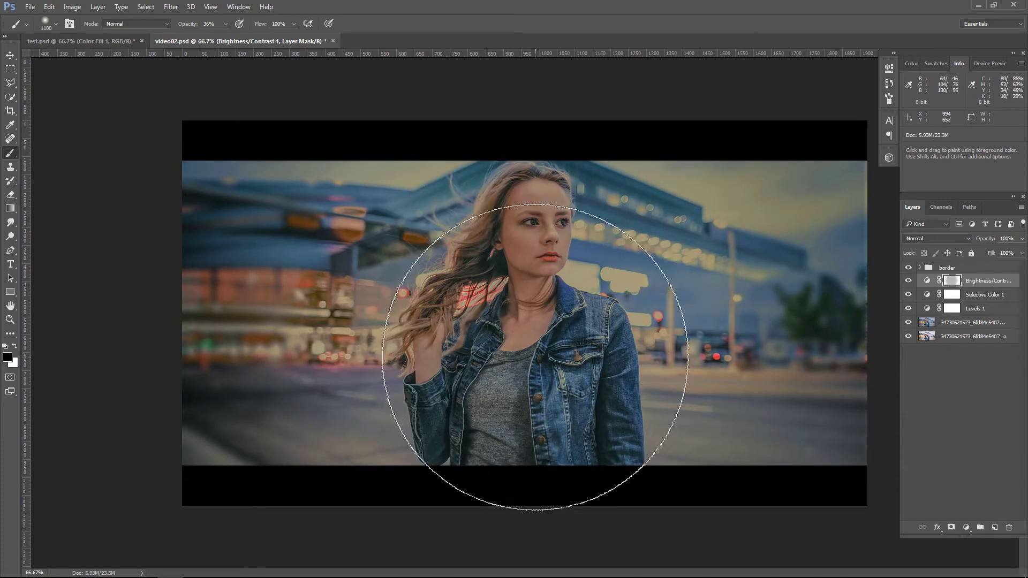
key(bracketleft)
drag(535, 357, 465, 339)
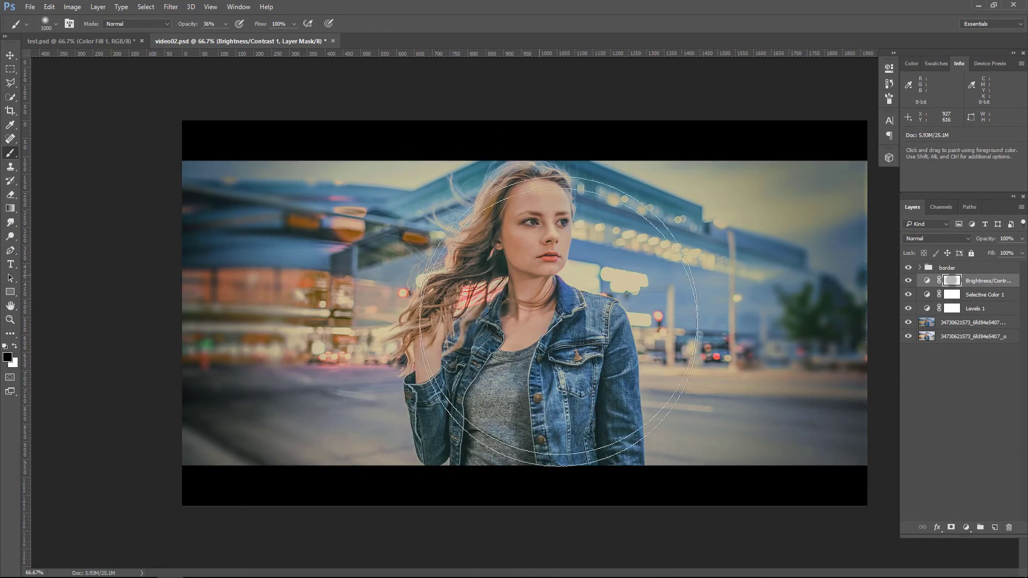
drag(558, 321, 508, 348)
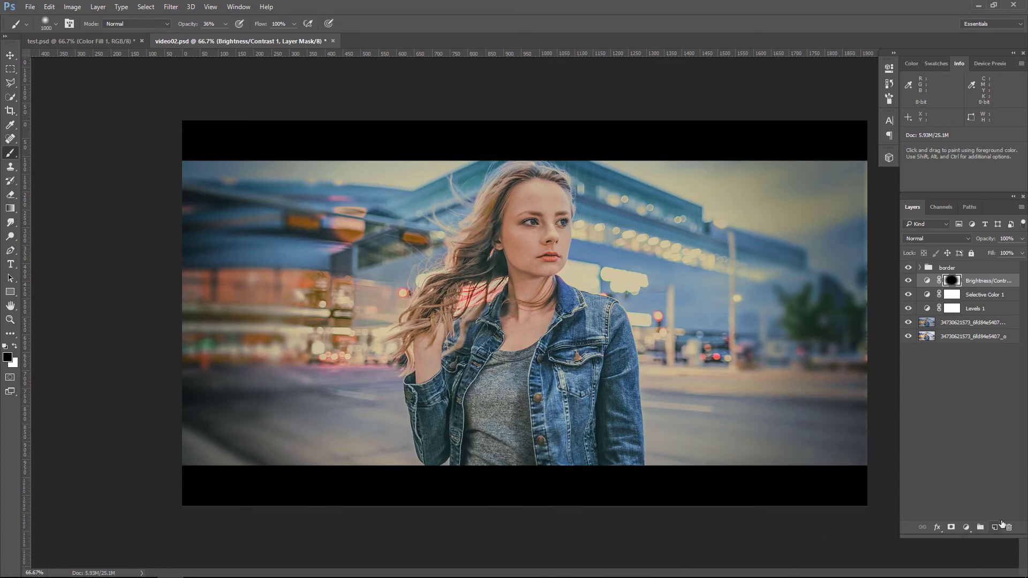
click(908, 280)
click(908, 282)
Step: Add a Color Balance layer with midtones Cyan/Red -44, Magenta/Green -28, Yellow/Blue -47
click(965, 527)
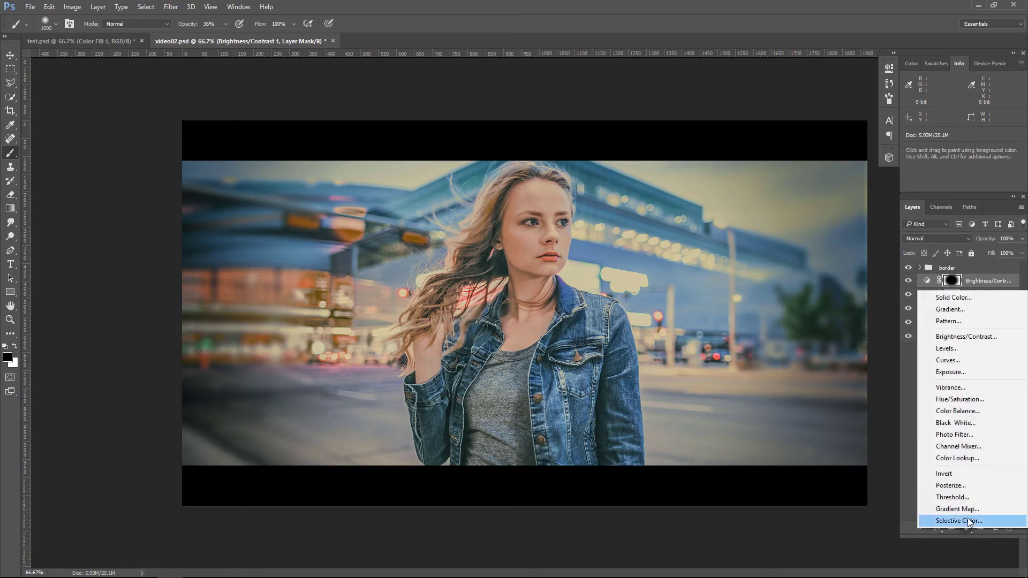
click(974, 411)
drag(780, 124, 756, 127)
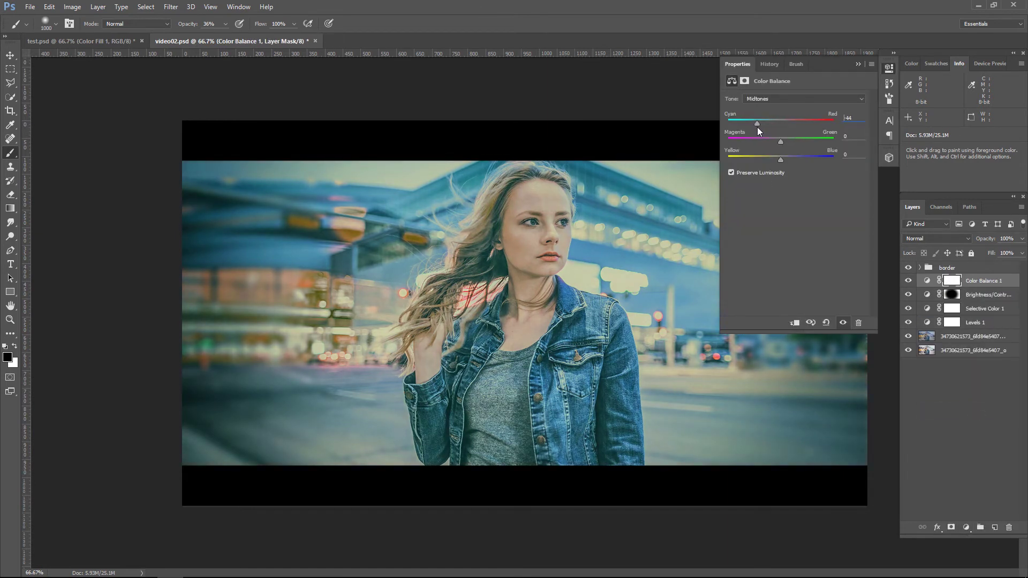
click(772, 143)
click(859, 64)
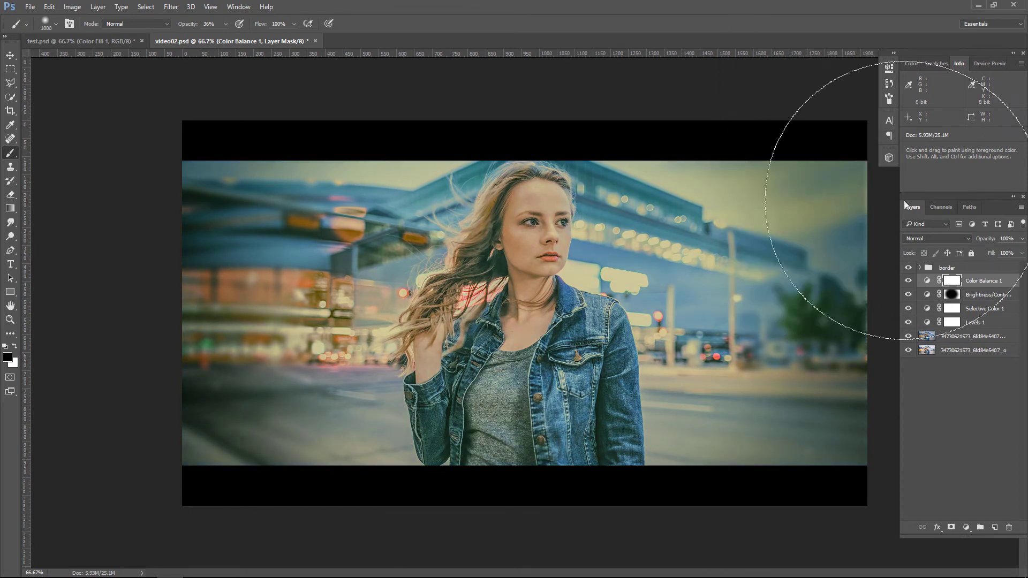
click(908, 282)
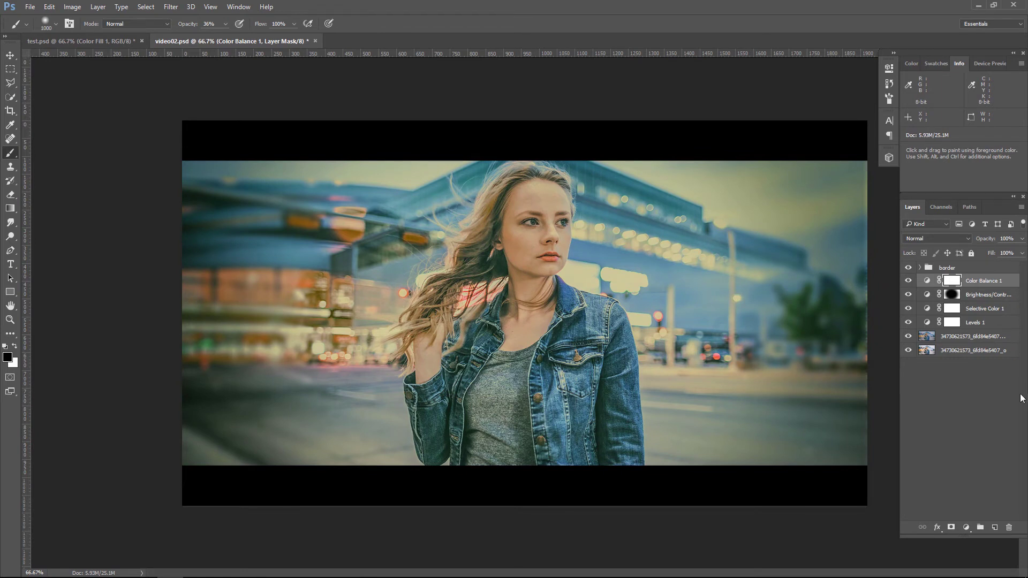
Step: Add a Color Lookup adjustment layer using the Crisp_Warm.look 3DLUT file
click(967, 528)
click(959, 455)
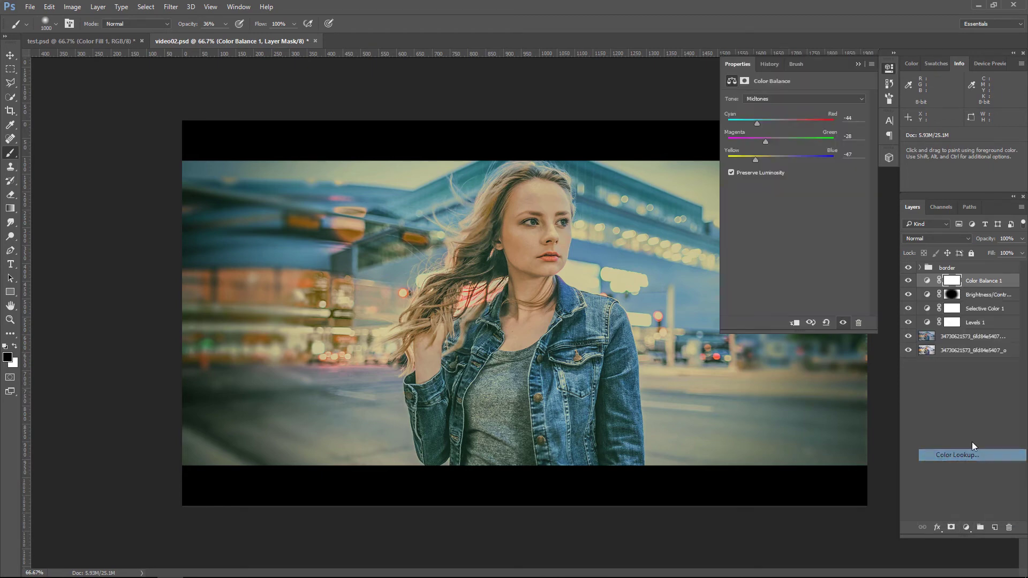
click(808, 99)
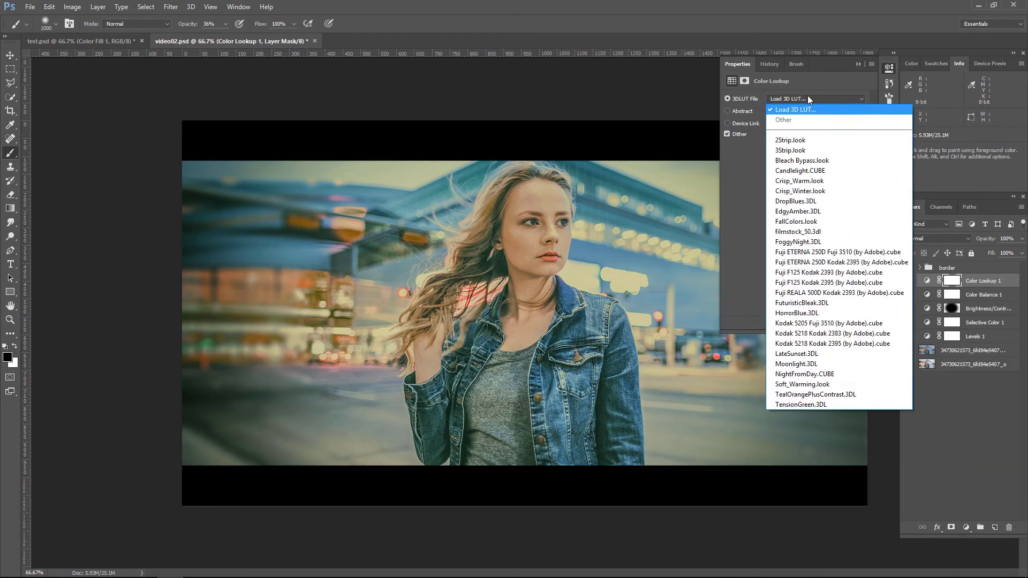
click(811, 191)
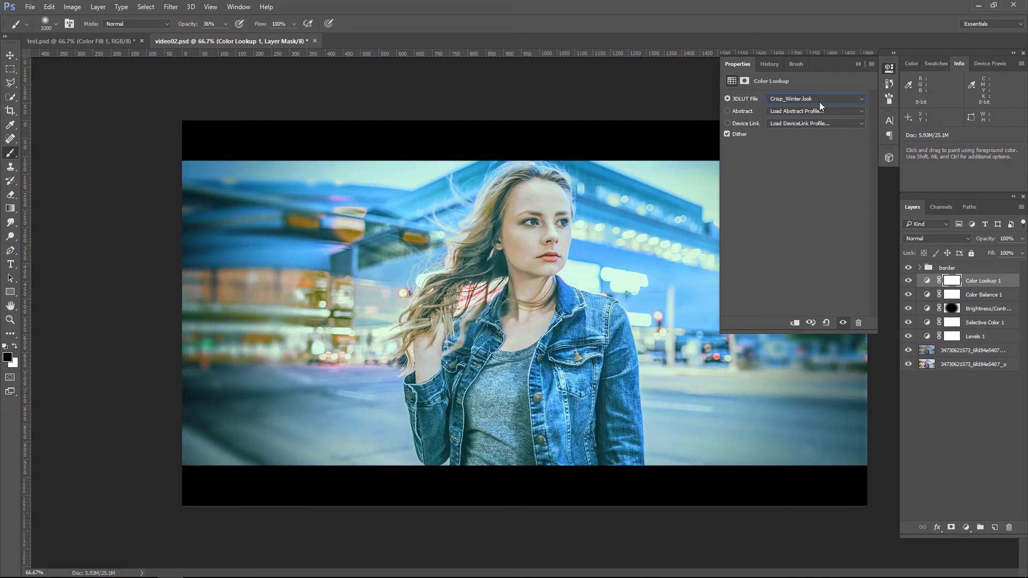
click(821, 100)
click(817, 186)
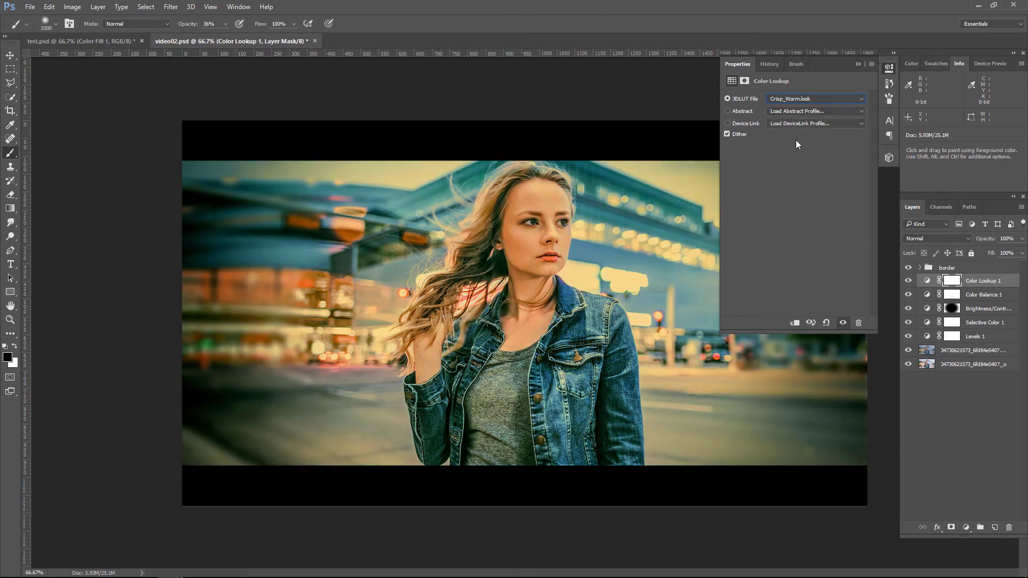
click(858, 64)
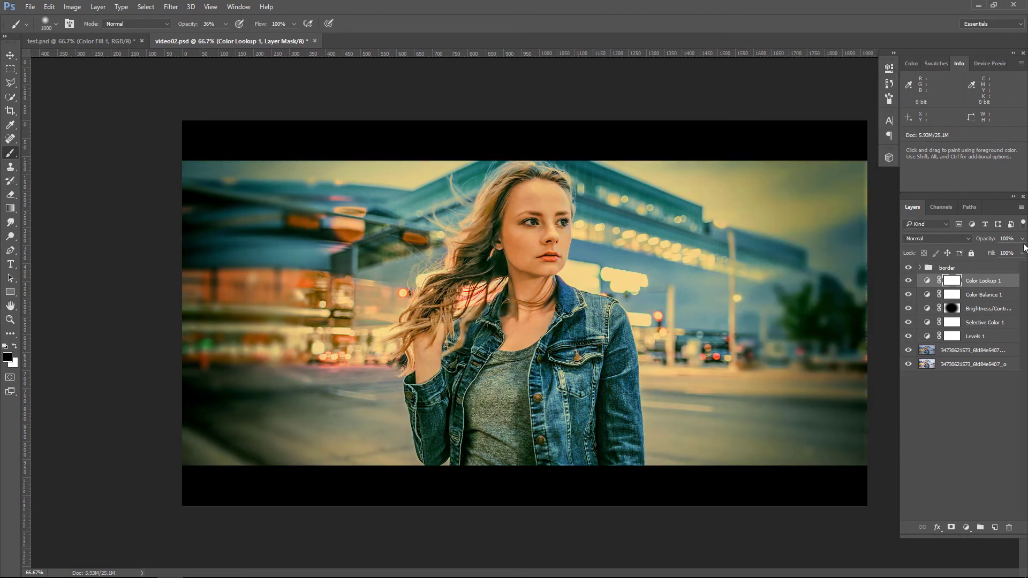
Step: Fade the Color Lookup layer to 18% opacity and toggle it to compare
click(1021, 239)
drag(1017, 257, 981, 259)
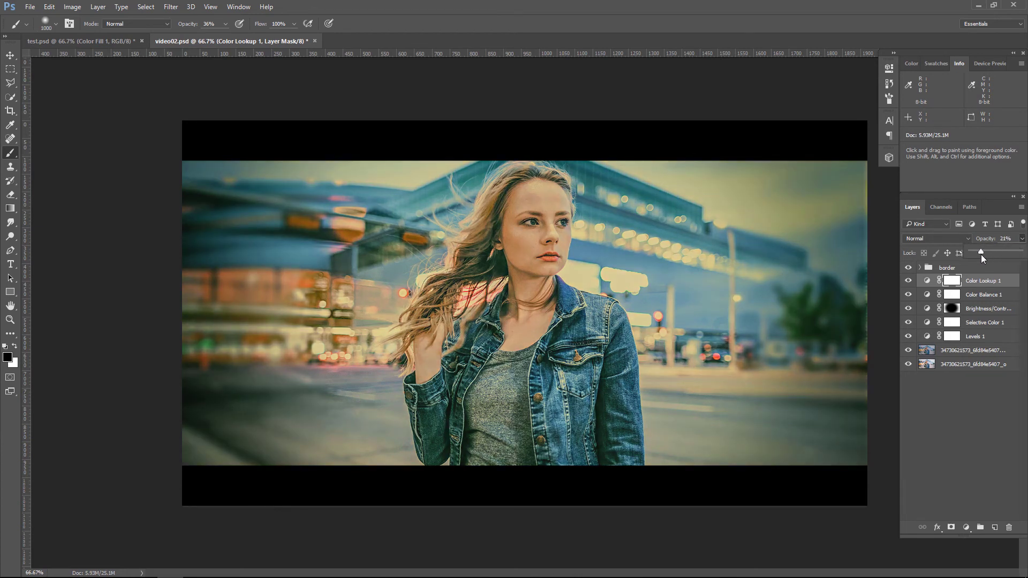
click(909, 281)
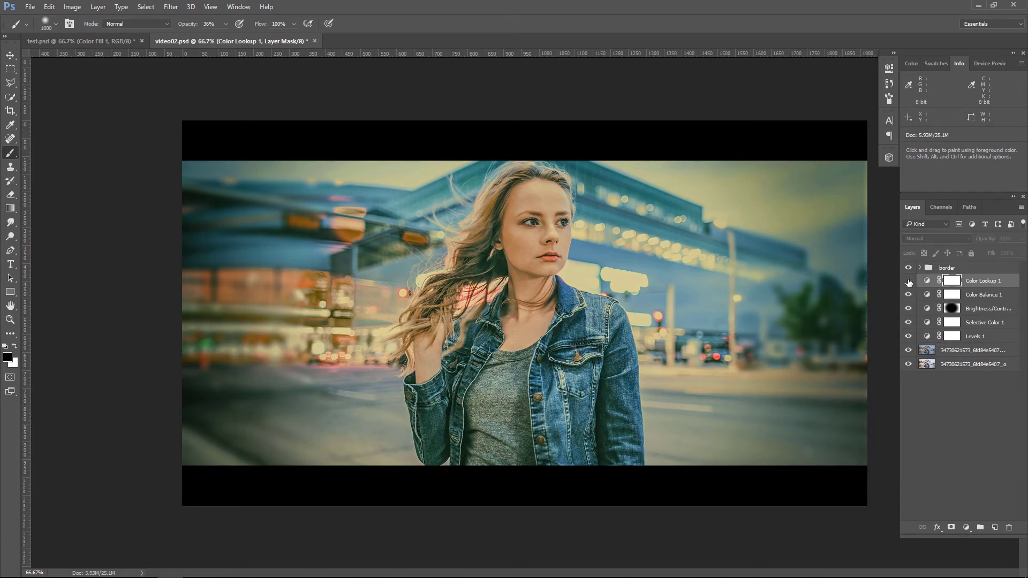
click(908, 281)
click(988, 283)
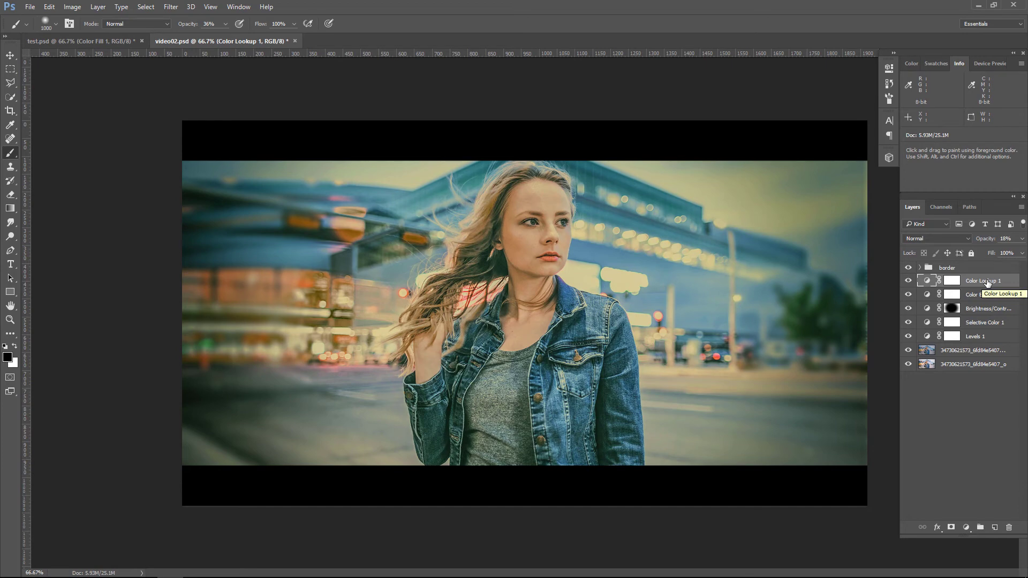
Step: Add an Exposure layer at about +0.69, blended at 48% opacity
click(966, 527)
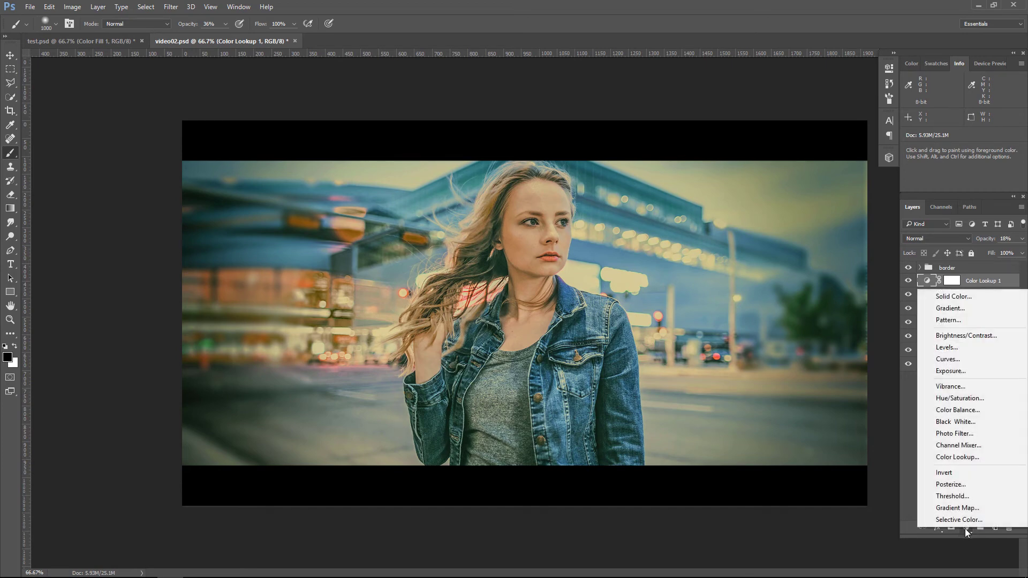
click(964, 370)
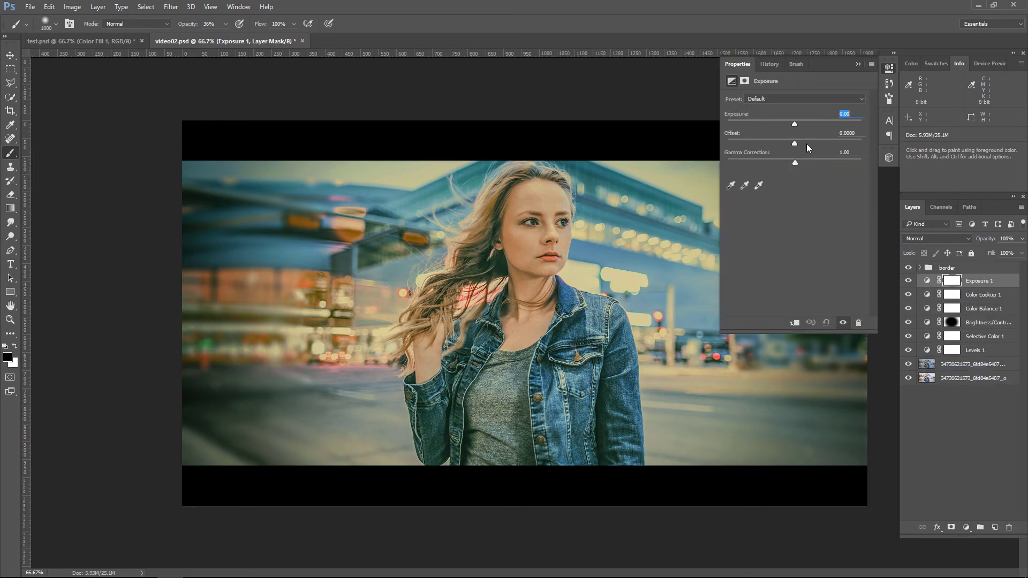
drag(794, 125, 801, 124)
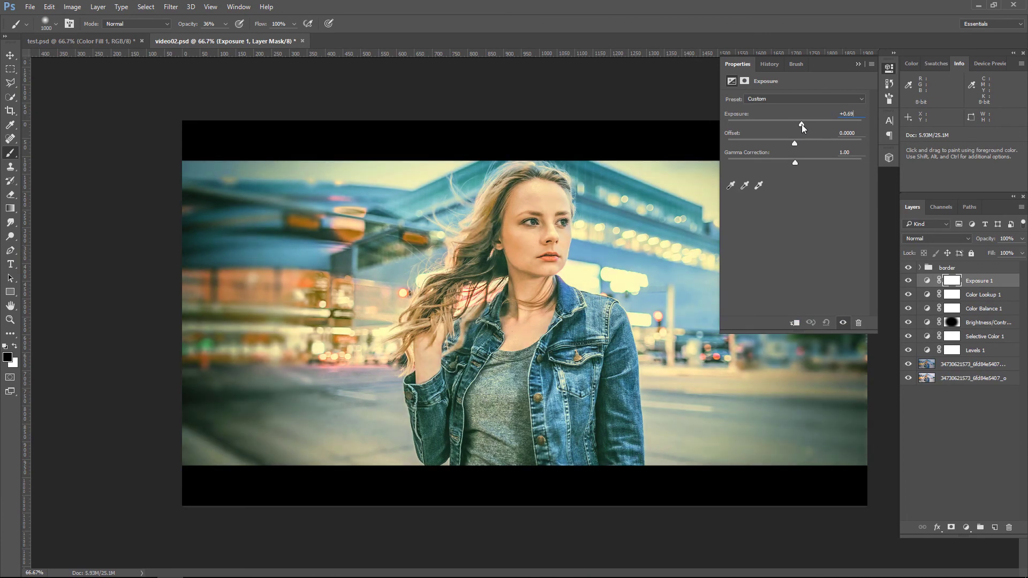
click(857, 64)
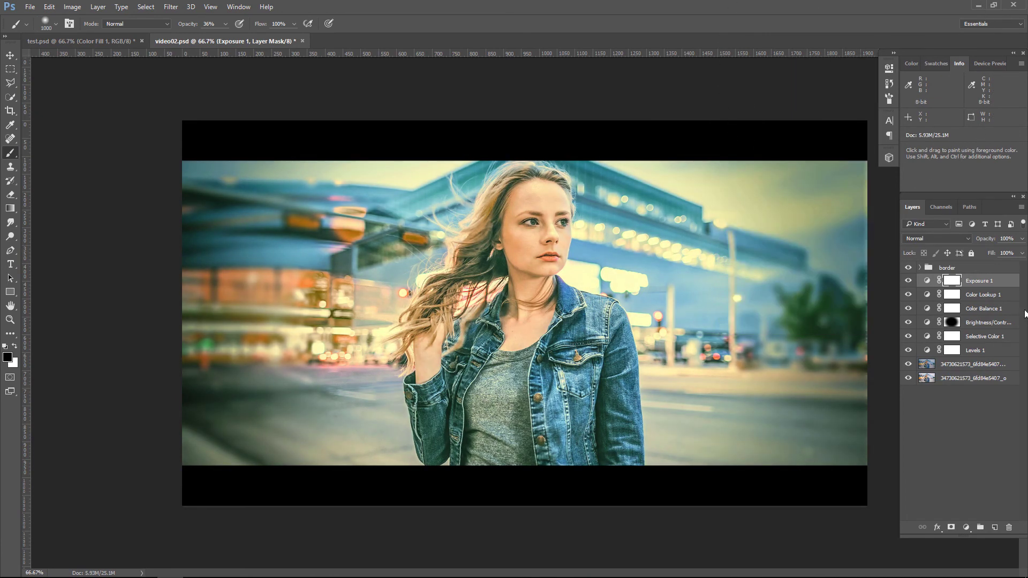
mouse_move(1022, 239)
mouse_down()
mouse_move(1018, 254)
mouse_move(995, 254)
mouse_up()
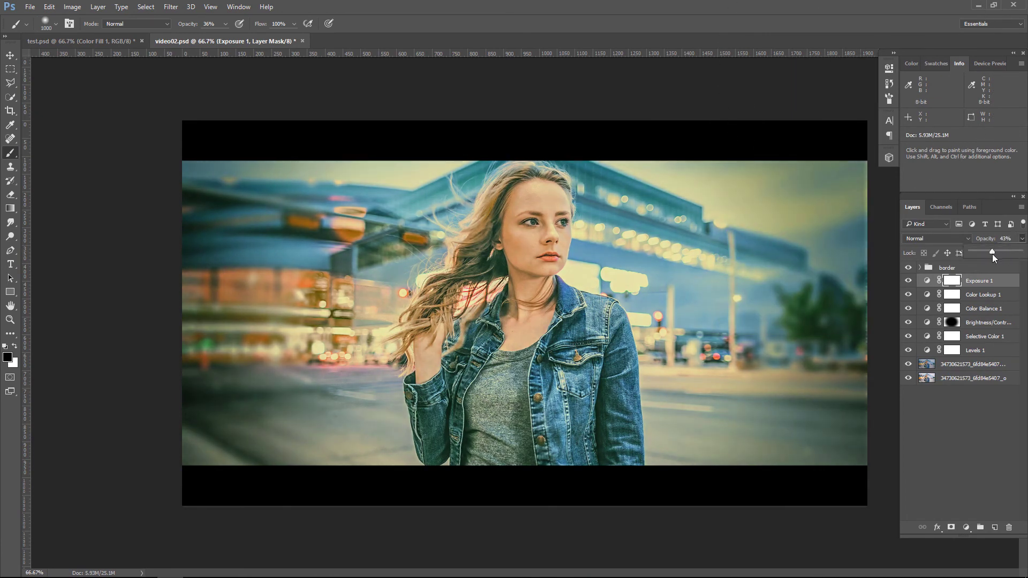
click(909, 282)
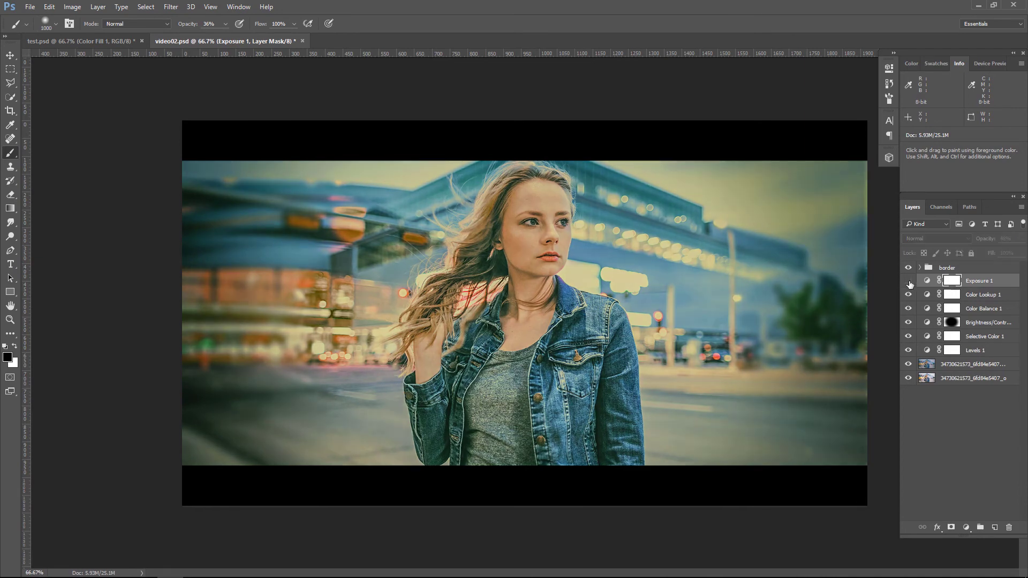
Step: Add a Solid Color fill layer in teal #00a5b8
click(965, 527)
click(976, 297)
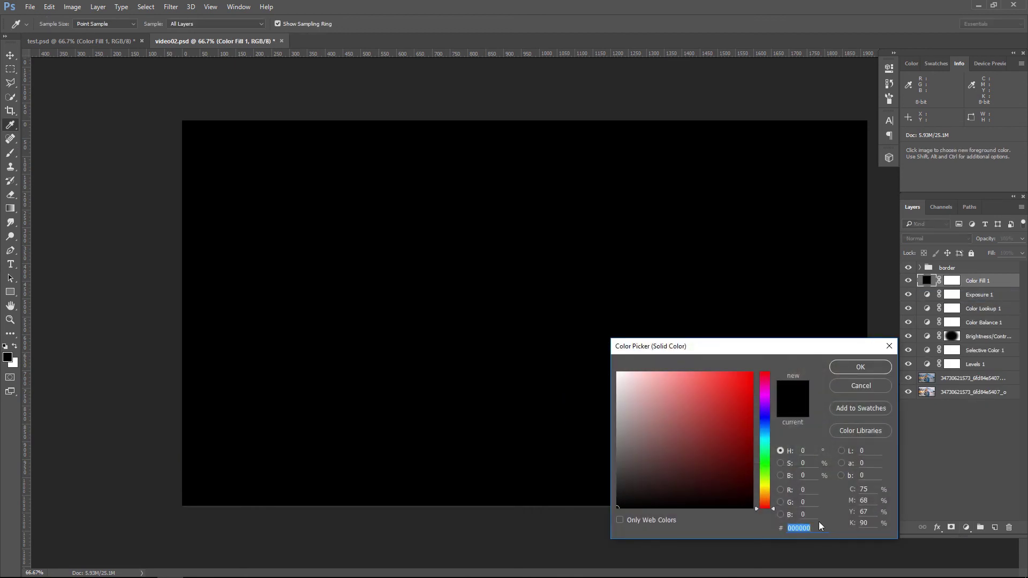
text(00a5)
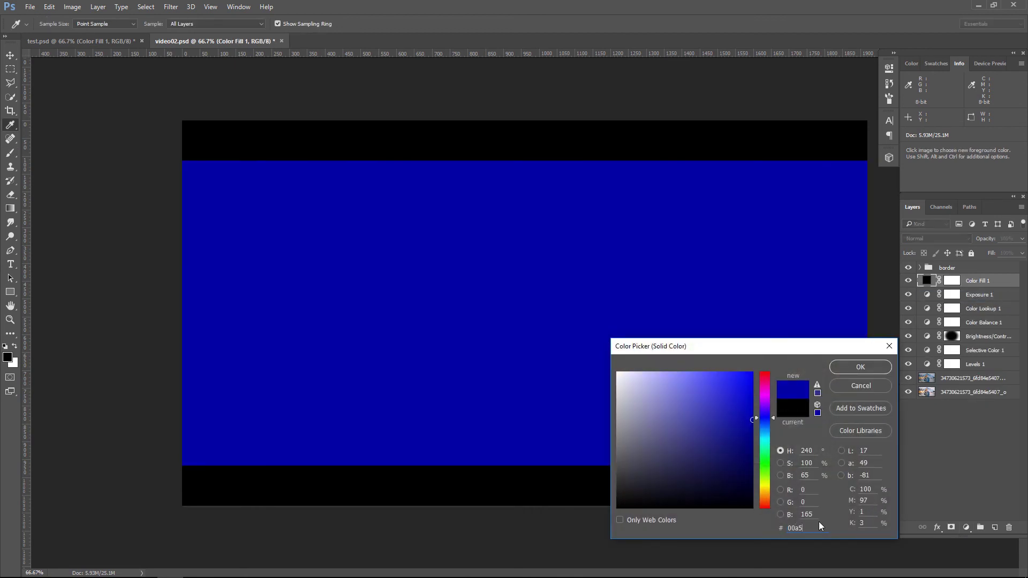
text(b8)
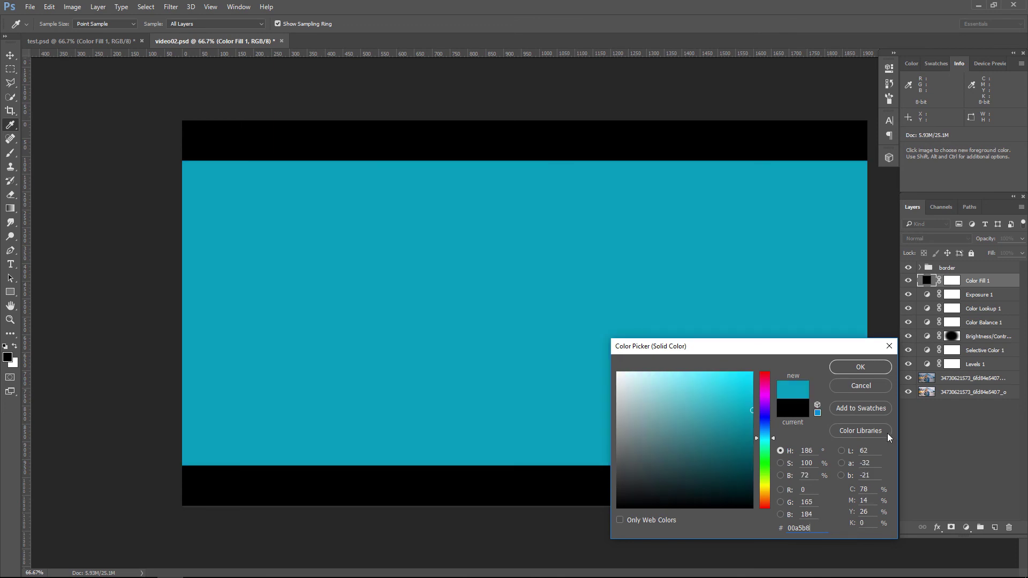
click(861, 367)
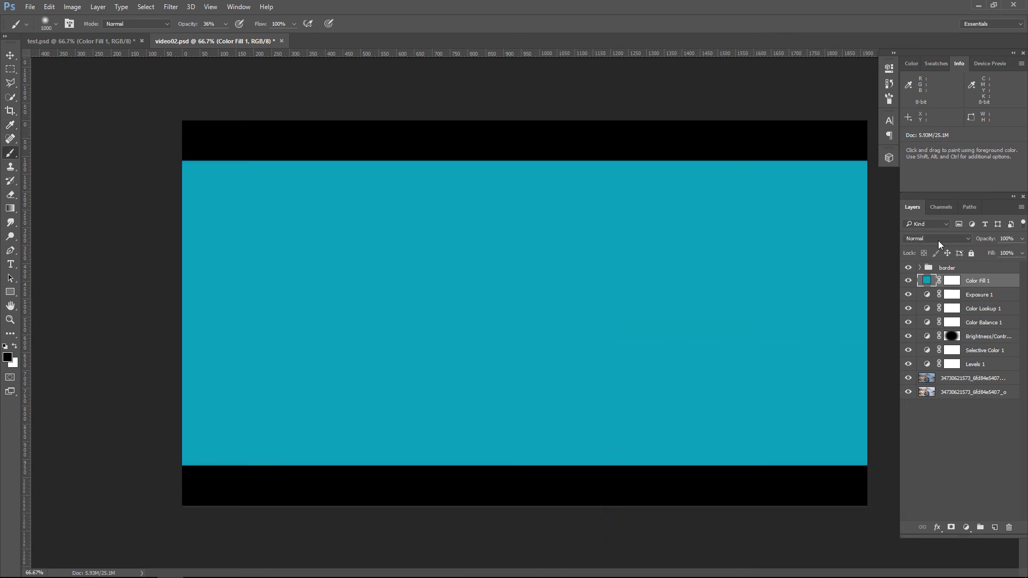
Step: Blend the teal fill in Soft Light mode at 26% opacity
click(938, 238)
click(939, 351)
click(1021, 239)
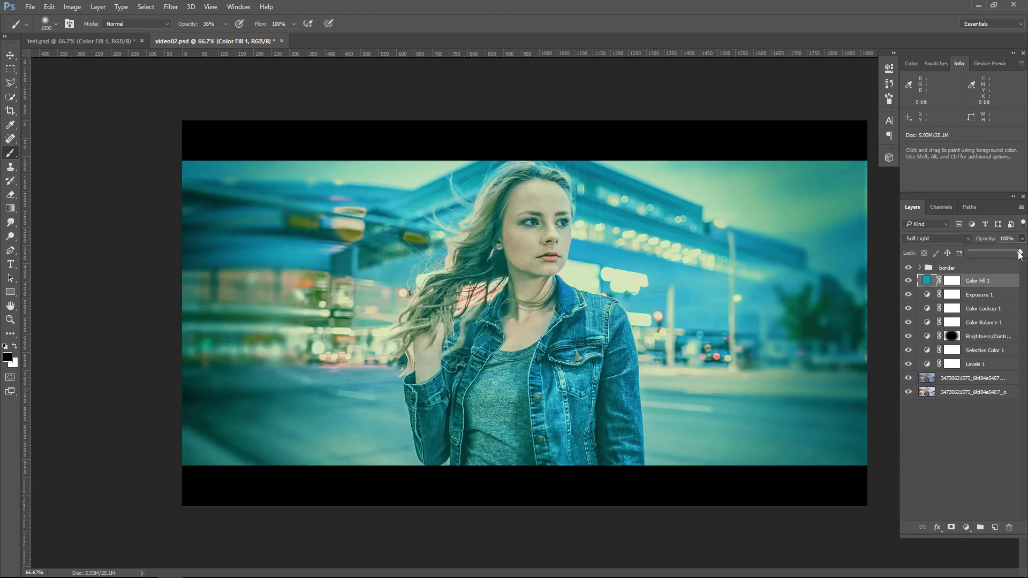
drag(987, 253, 985, 253)
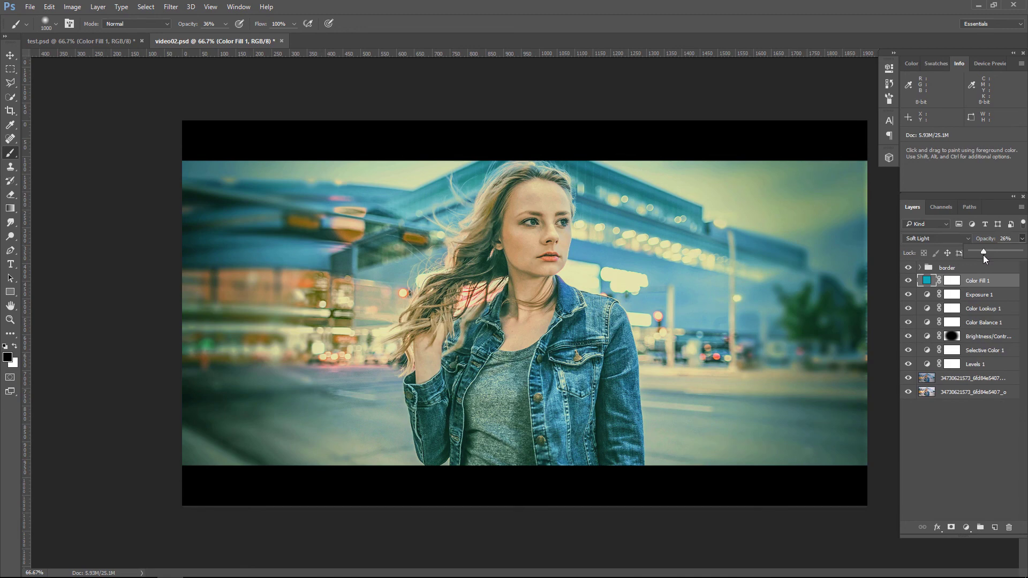
click(10, 55)
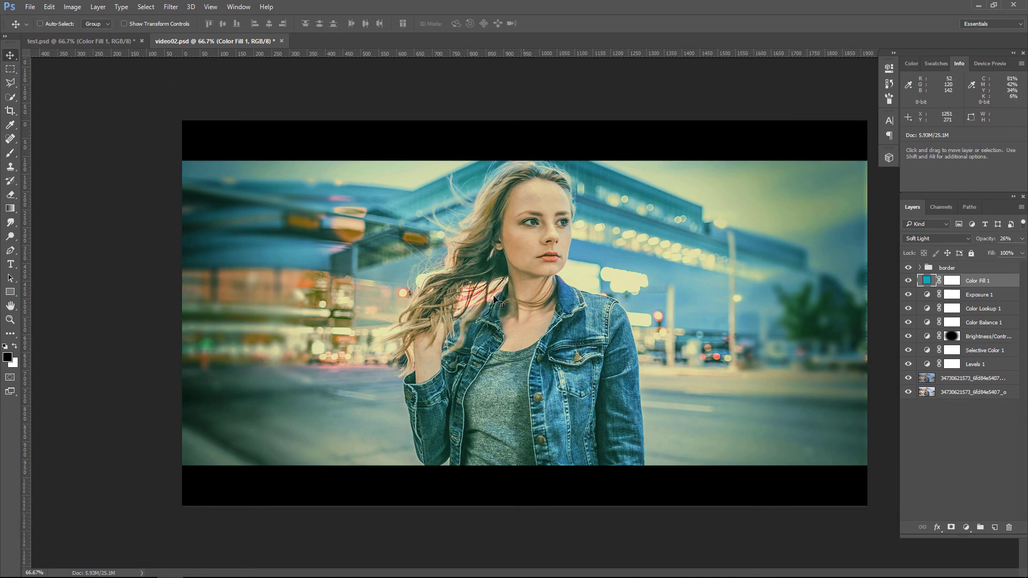